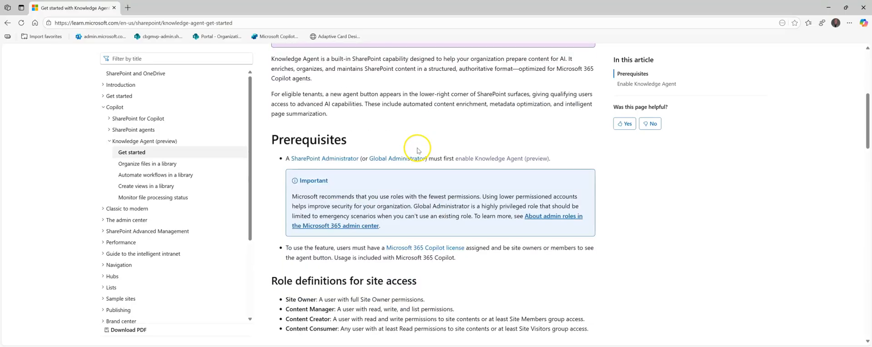
Step: Review the Knowledge Agent prerequisites and the example PowerShell commands for enabling it on all sites
scroll(418, 147, down, 2)
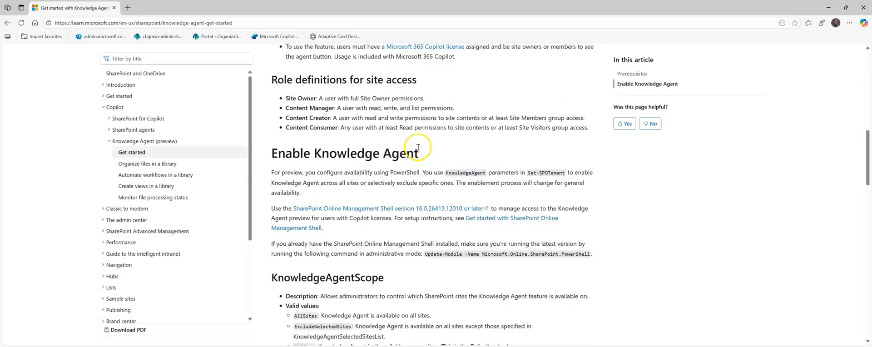
scroll(418, 146, up, 2)
scroll(419, 145, down, 3)
scroll(418, 145, down, 5)
scroll(419, 144, down, 3)
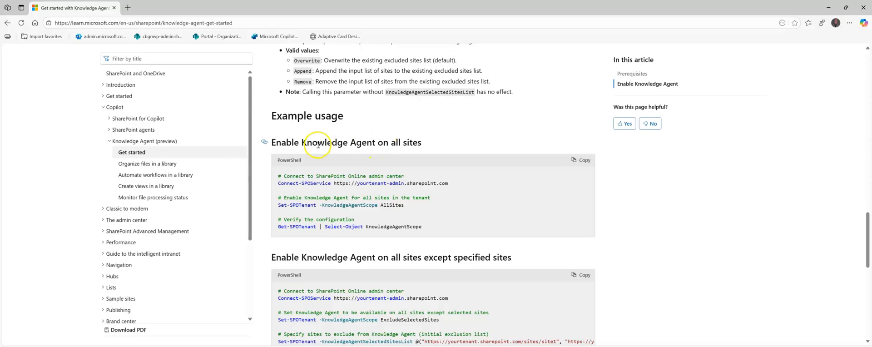
drag(432, 144, 283, 142)
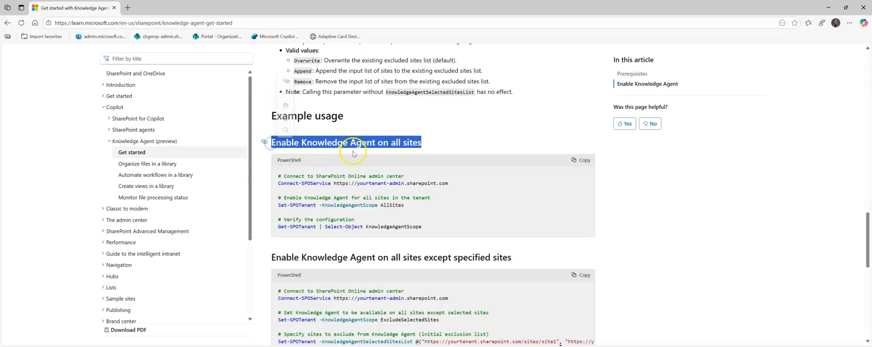
scroll(394, 209, down, 2)
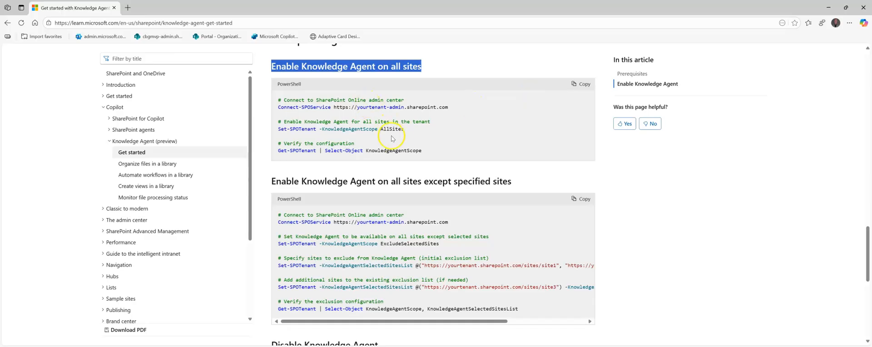
drag(403, 129, 274, 129)
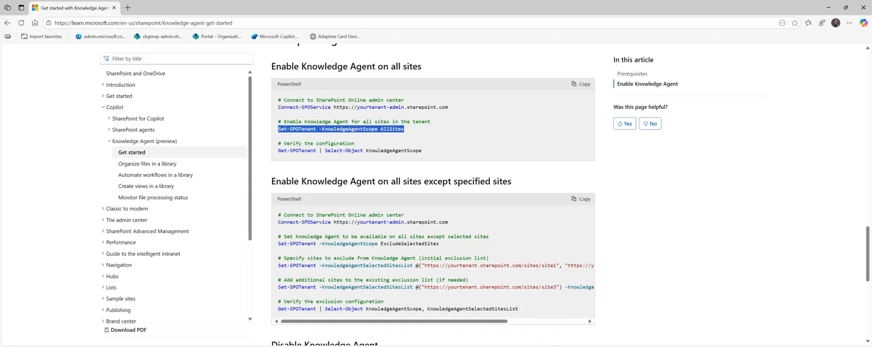
mouse_move(603, 344)
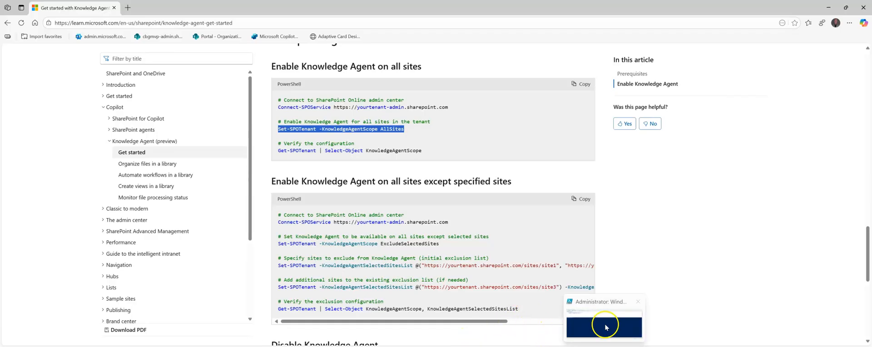
click(600, 323)
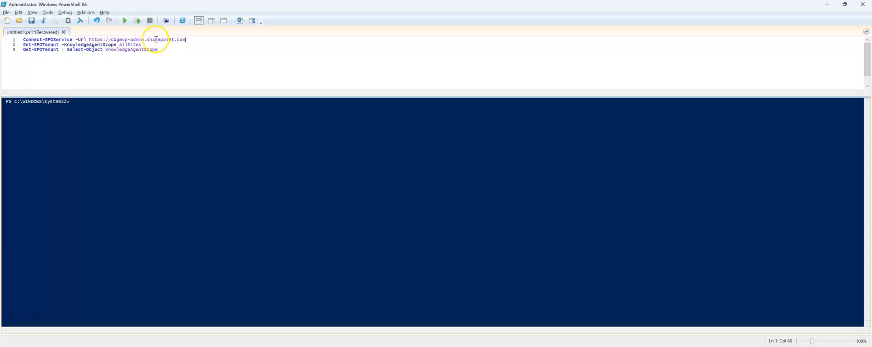
click(137, 20)
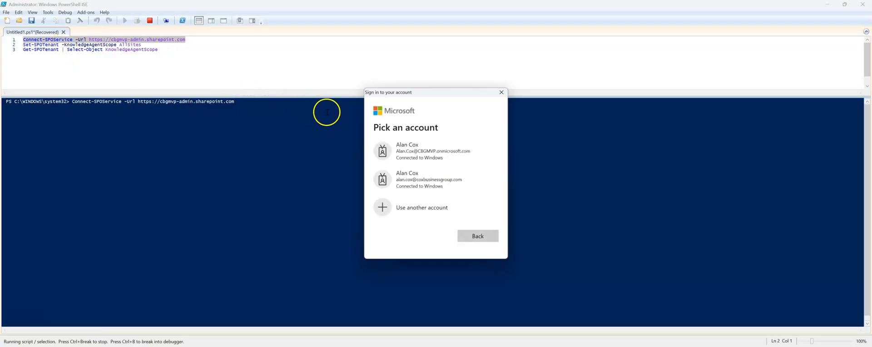
click(407, 160)
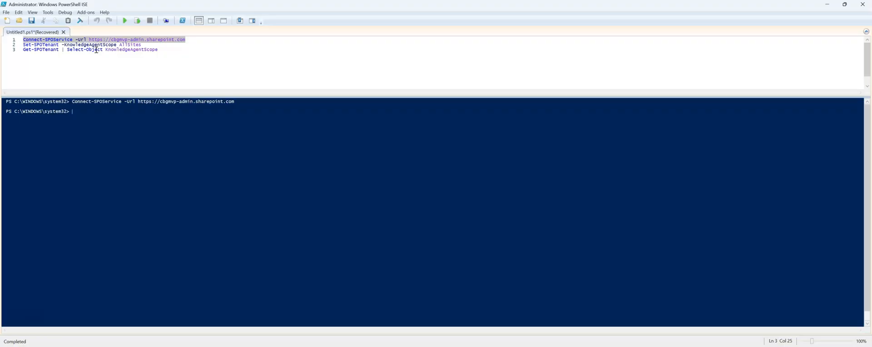
Step: Run the Set-SPOTenant line with KnowledgeAgentScope AllSites and verify it with the Get-SPOTenant line
click(142, 46)
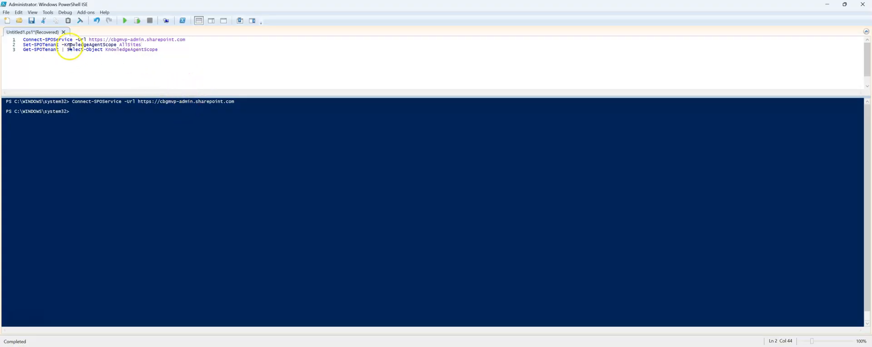
click(137, 21)
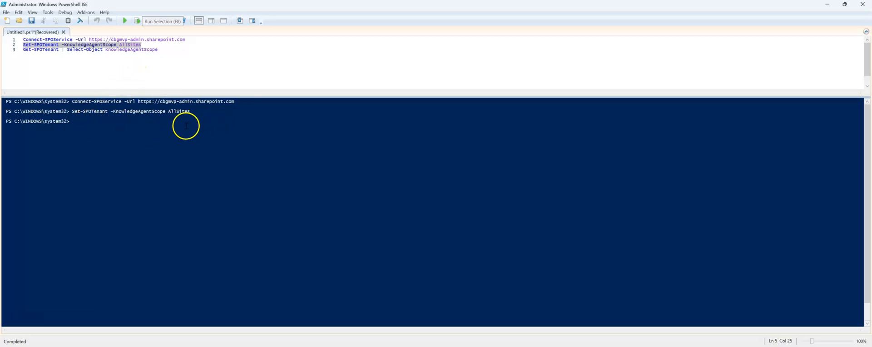
click(160, 50)
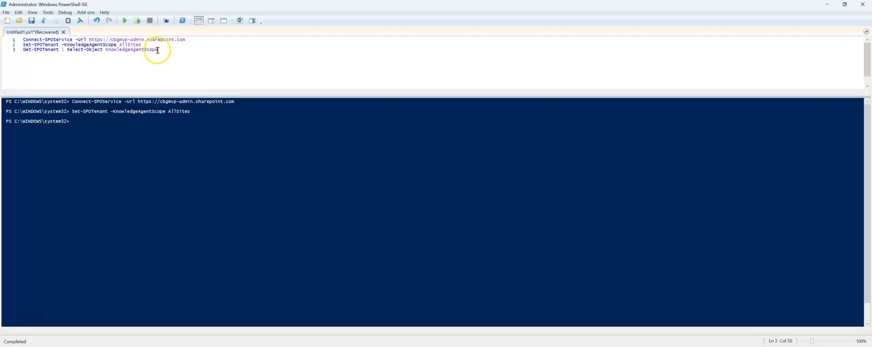
click(138, 21)
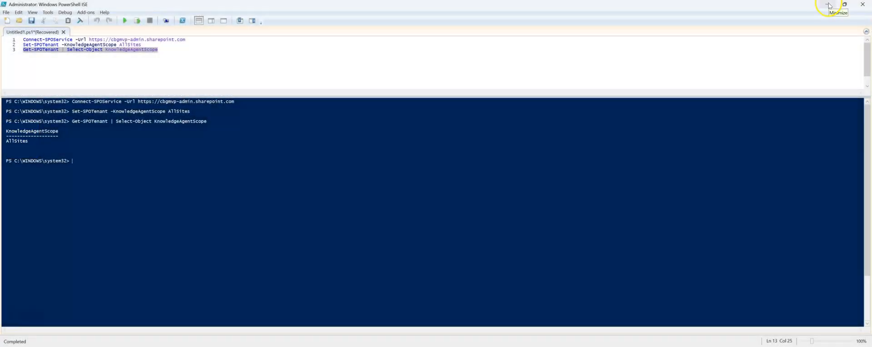
Step: Minimize PowerShell ISE, close the documentation window and switch to the browser window showing the CBGMVP-Vol SharePoint site
click(829, 6)
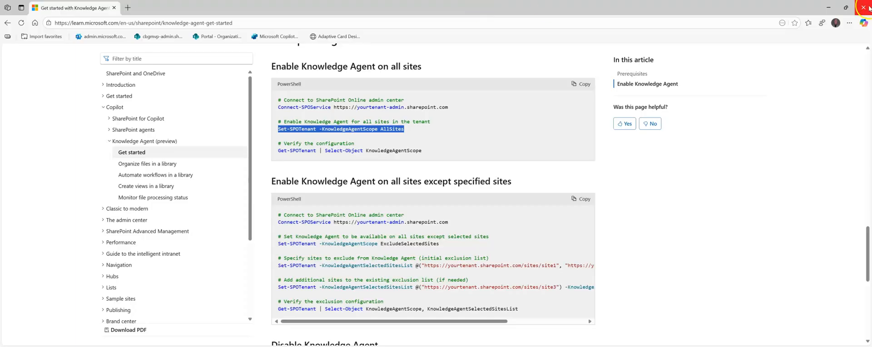
click(868, 8)
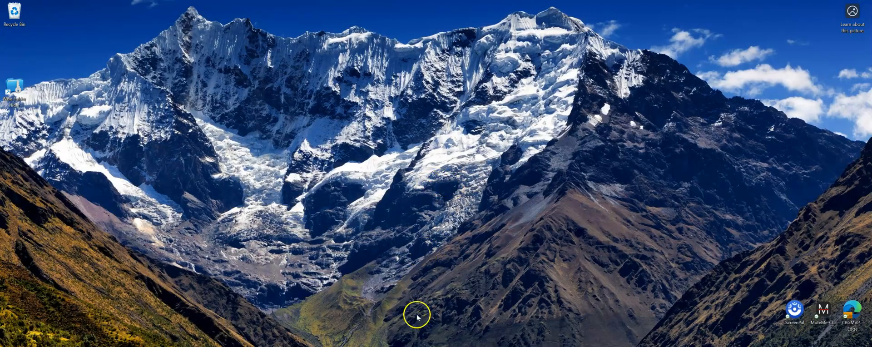
click(402, 318)
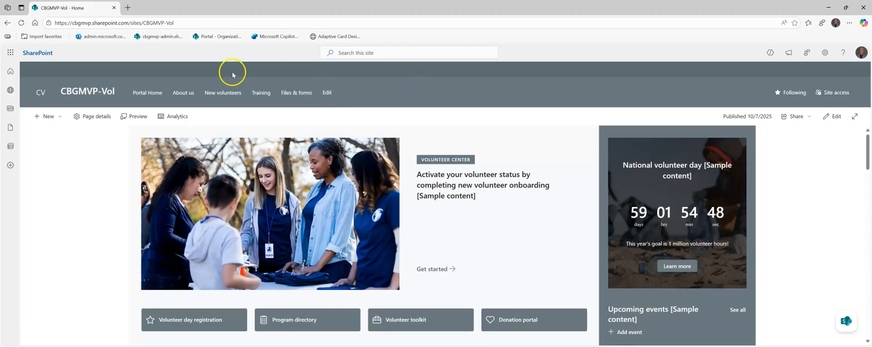
Step: Visit the Portal home site and open the CBG Volunteering site from its Resources links
click(143, 93)
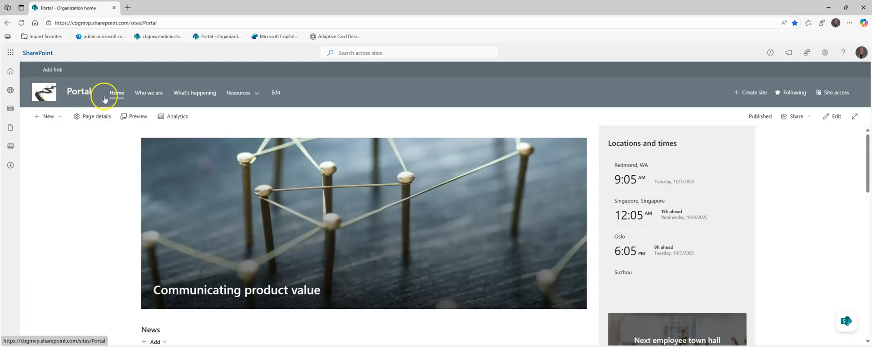
click(256, 94)
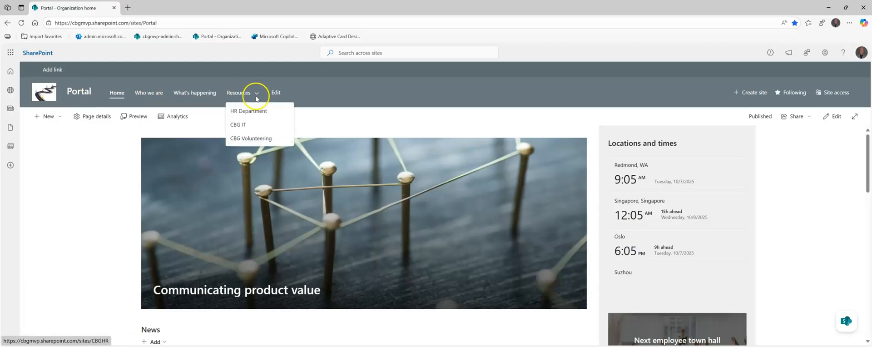
click(249, 138)
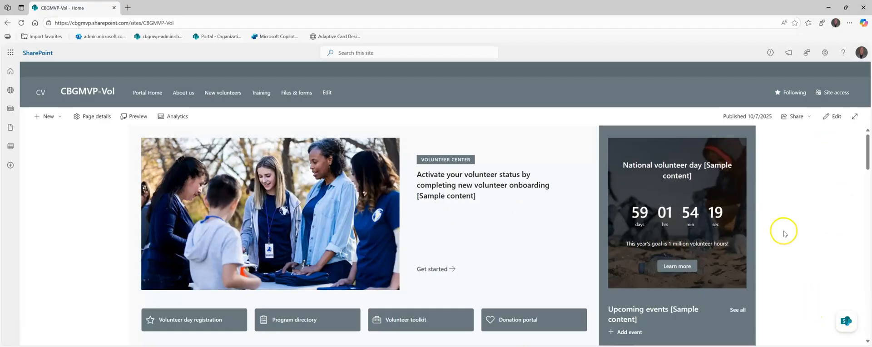
Step: Open the Knowledge Agent on the volunteer site and look over its options and the home page content
click(844, 323)
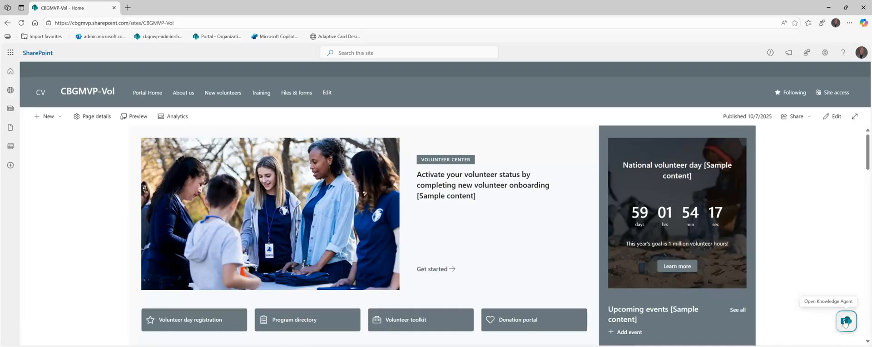
click(845, 322)
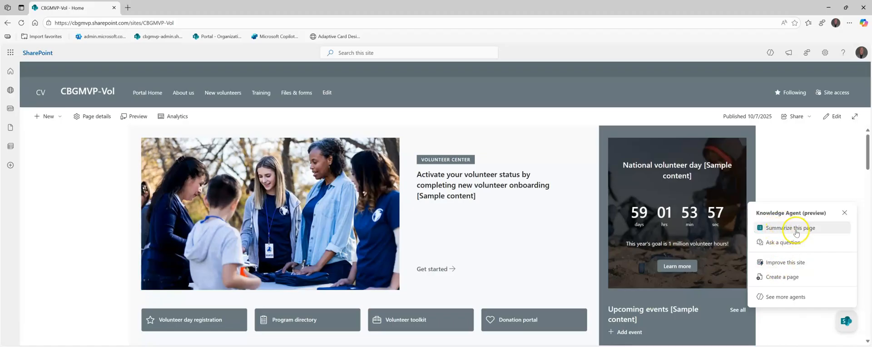
click(791, 243)
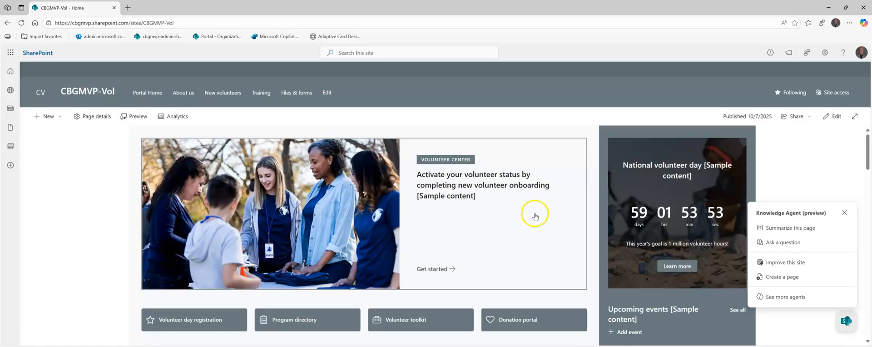
scroll(533, 214, down, 3)
scroll(534, 212, up, 3)
scroll(534, 211, down, 3)
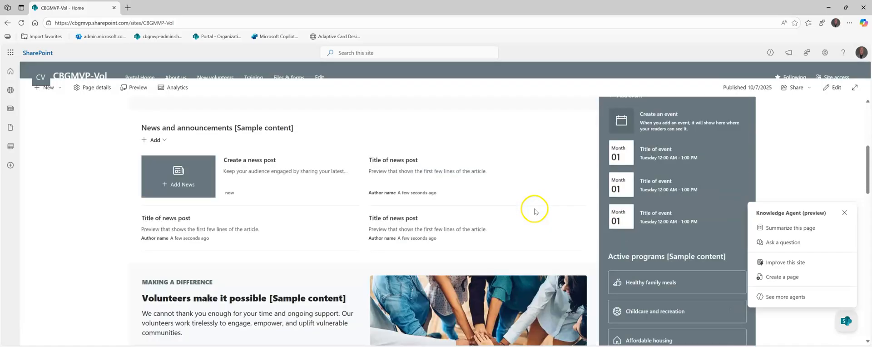
scroll(535, 210, up, 3)
scroll(536, 209, down, 5)
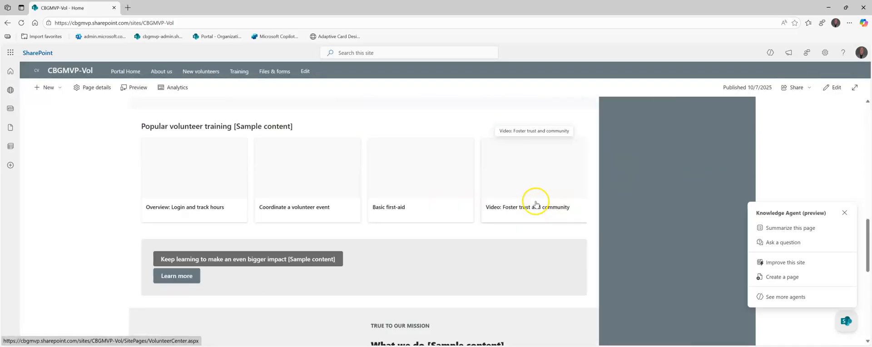
scroll(535, 206, up, 6)
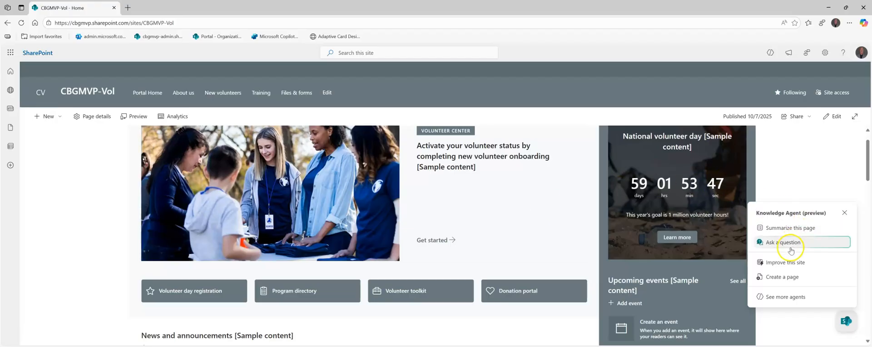
Step: View the additional agents available on the volunteer site and close the agent pane
click(783, 298)
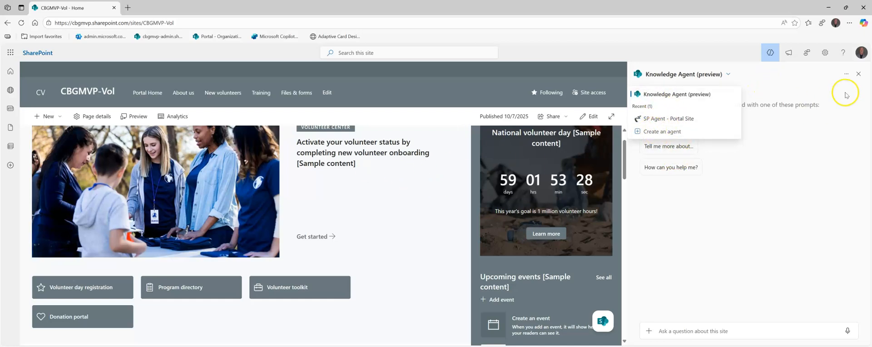
click(858, 76)
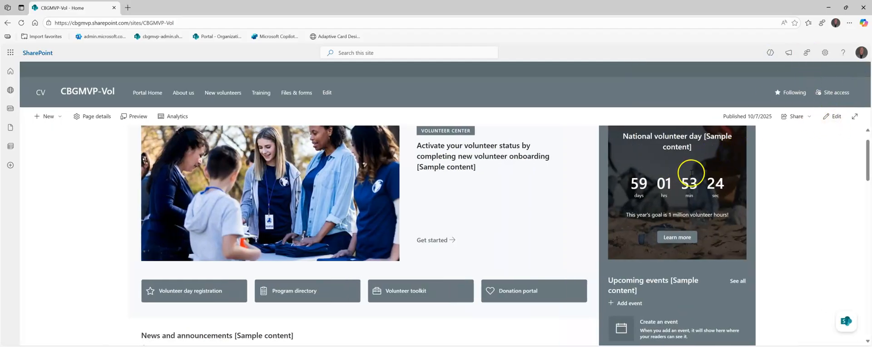
Step: Have the Knowledge Agent summarize this page, compare the summary with the volunteer impact section and close the pane
click(846, 321)
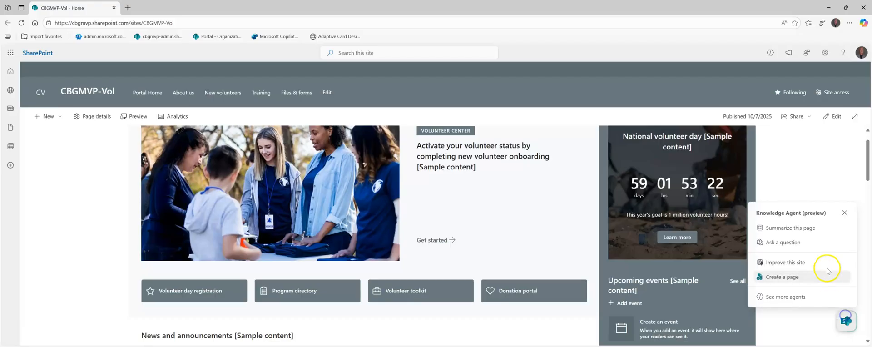
click(800, 228)
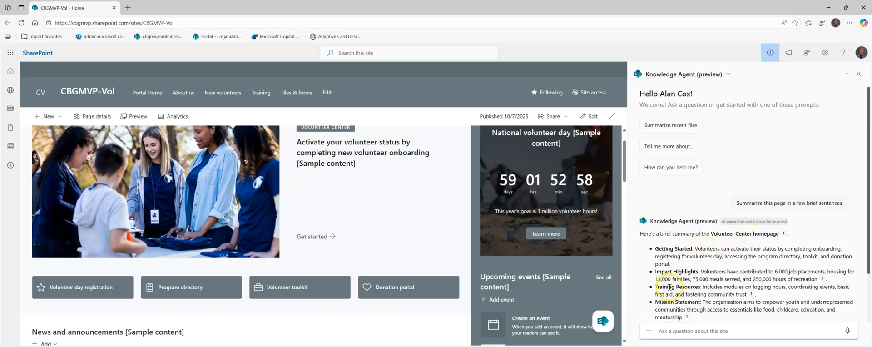
drag(717, 278, 671, 280)
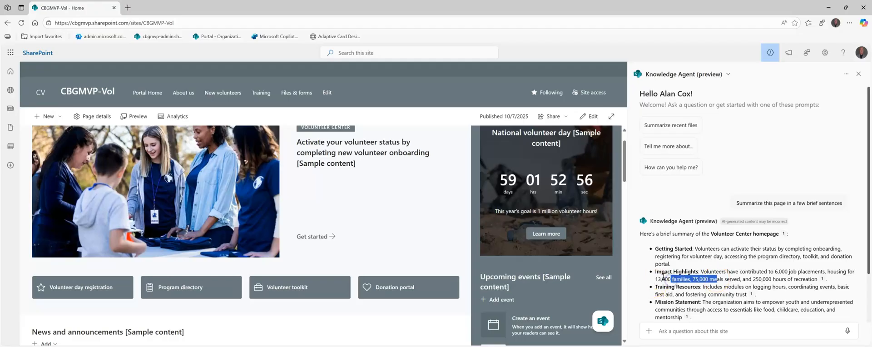
scroll(369, 237, down, 4)
scroll(369, 237, down, 4)
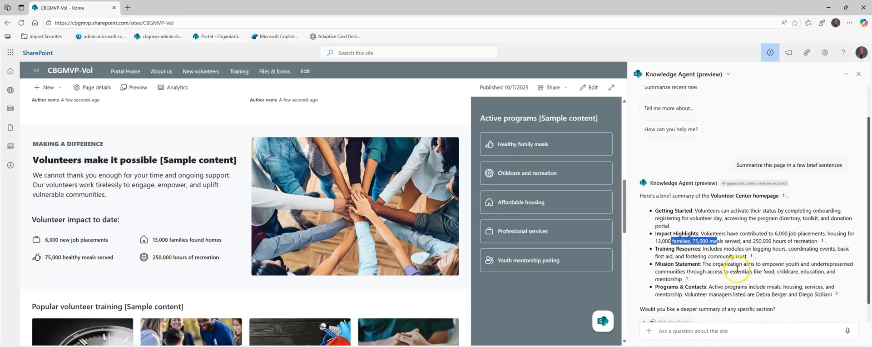
scroll(727, 236, up, 2)
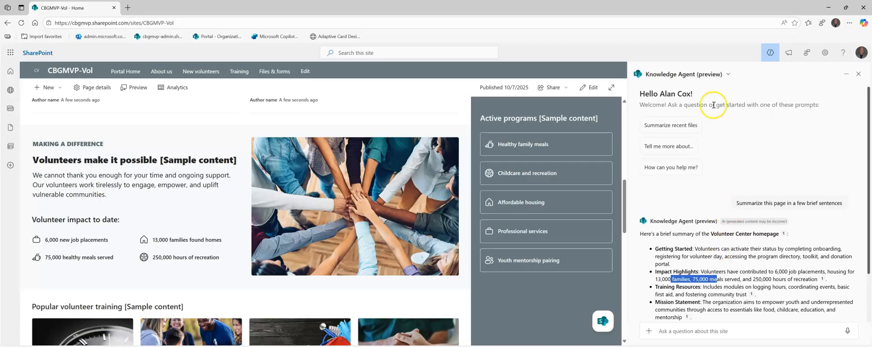
click(861, 76)
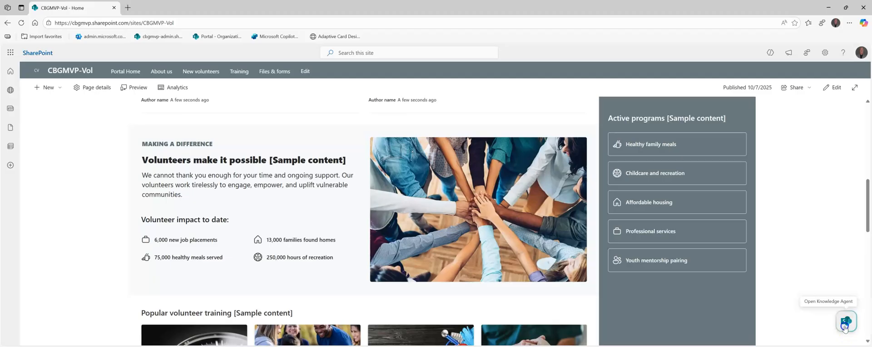
Step: Open the Knowledge Agent's Improve this site suggestions for the volunteer site
click(844, 327)
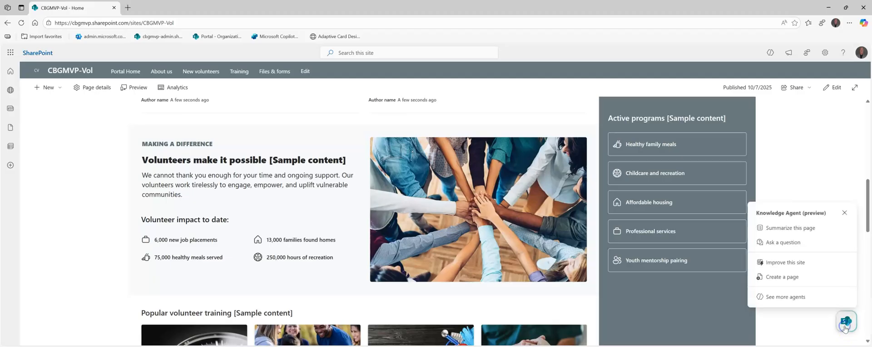
click(790, 266)
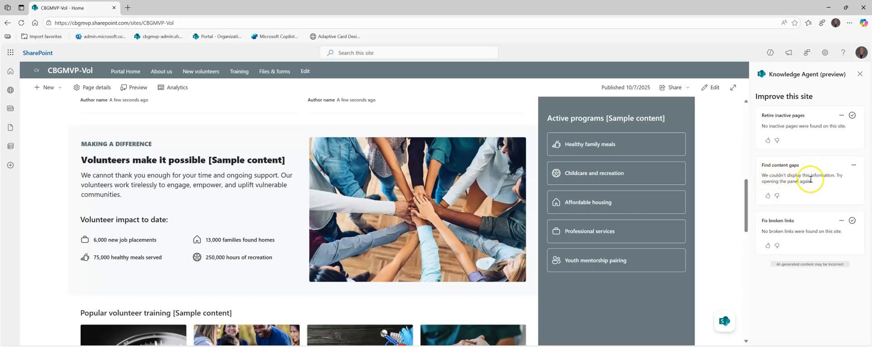
Step: Examine the Find content gaps suggestion and look through the volunteer home page content it would cover
click(854, 166)
click(778, 177)
drag(777, 179, 760, 175)
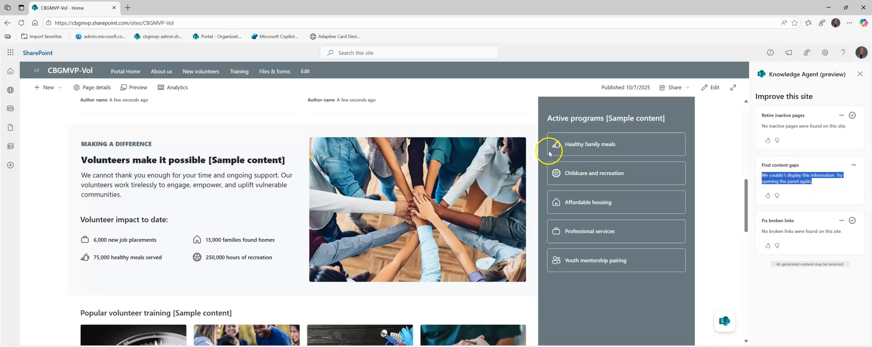
scroll(547, 154, down, 5)
scroll(551, 165, up, 7)
scroll(552, 169, down, 5)
scroll(551, 175, up, 2)
scroll(550, 178, down, 5)
scroll(550, 178, up, 5)
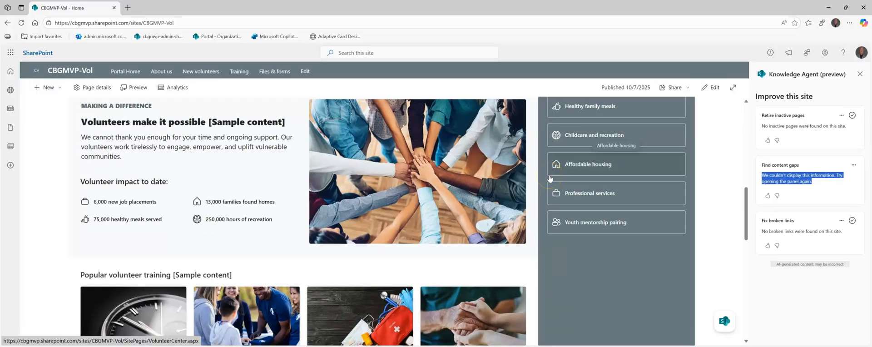
scroll(461, 195, down, 5)
scroll(459, 182, up, 7)
scroll(458, 177, up, 3)
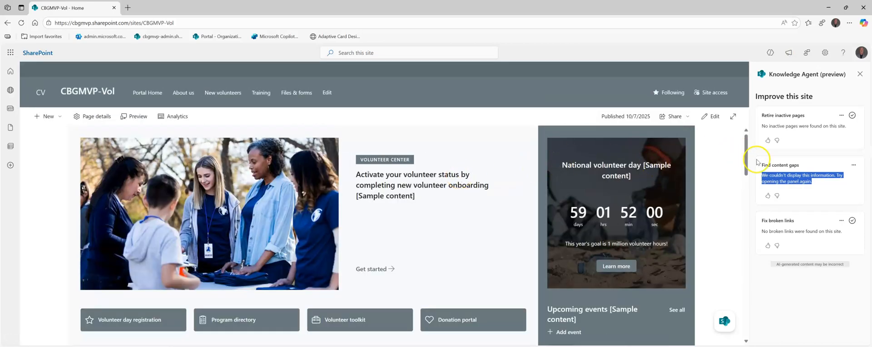
drag(798, 165, 767, 166)
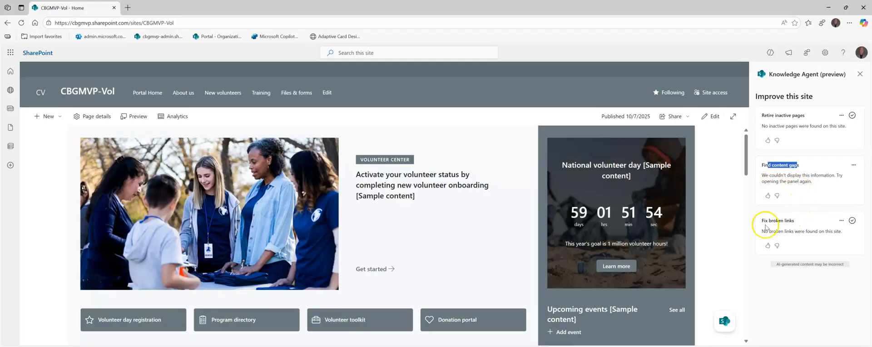
Step: View the options of the Fix broken links suggestion and look over the home page's linked content
click(840, 221)
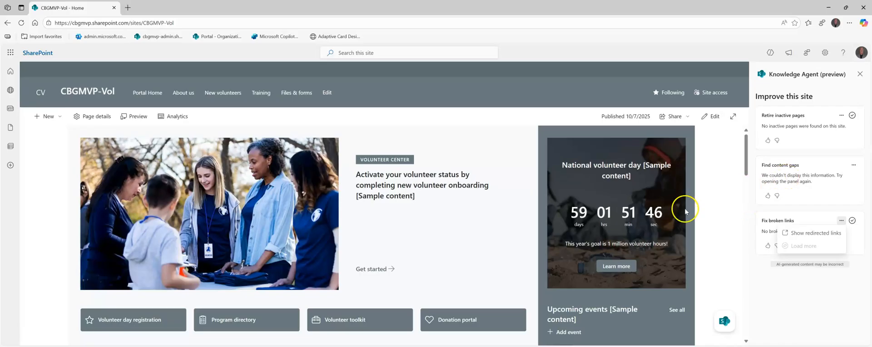
scroll(707, 199, down, 10)
scroll(397, 218, up, 10)
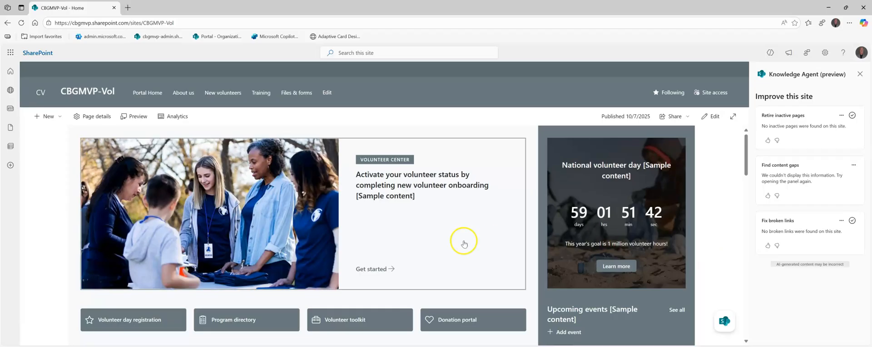
scroll(431, 234, down, 5)
scroll(522, 227, down, 5)
scroll(703, 221, up, 10)
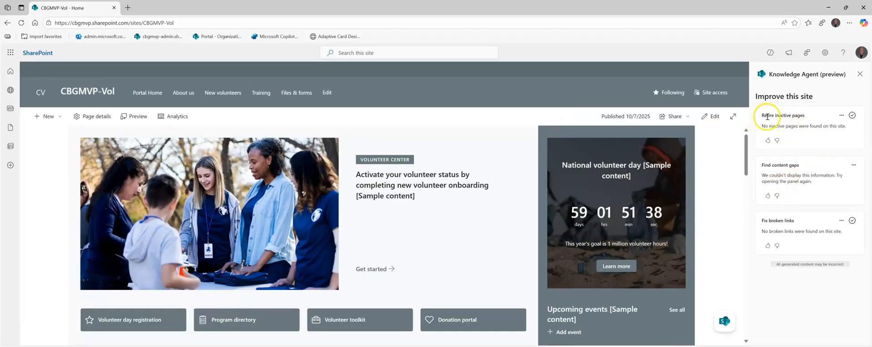
Step: Review the Retire inactive pages options and the available inactivity times, cancel the change and close the Improve this site pane
click(841, 116)
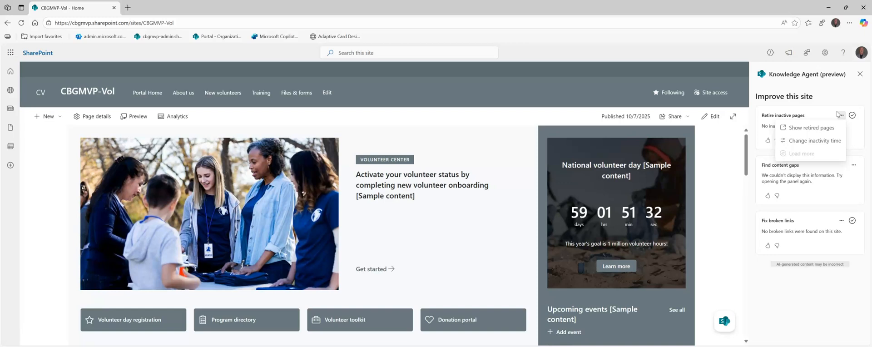
click(803, 140)
click(385, 210)
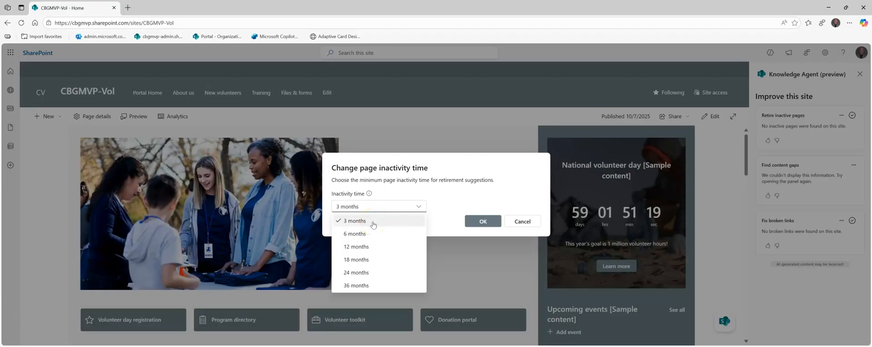
click(522, 222)
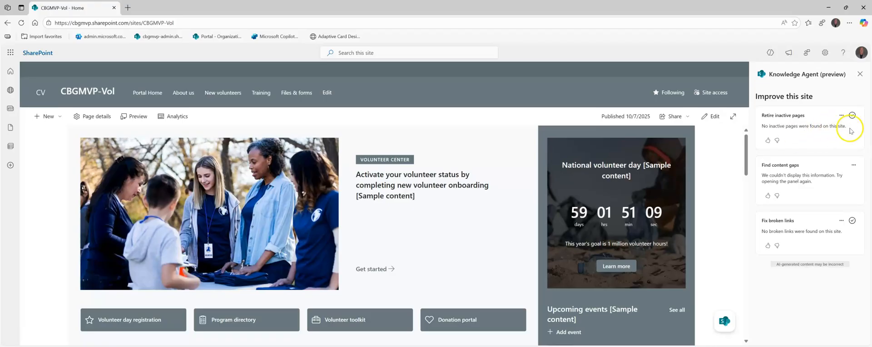
drag(847, 126, 787, 131)
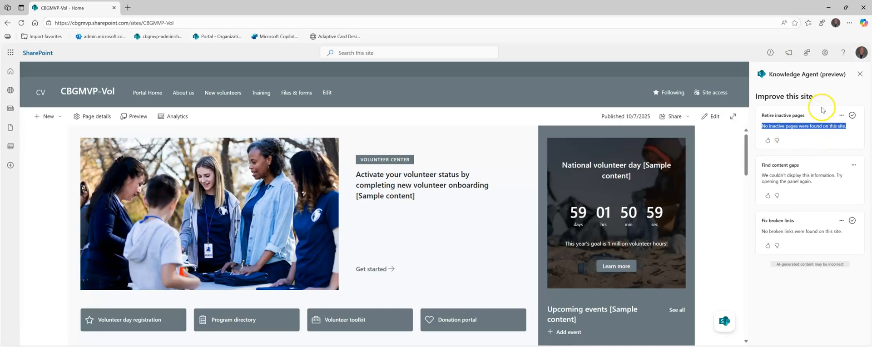
click(859, 75)
Step: Open the Knowledge Agent's Ask a question chat and ask "how many meals have been served by volunteers?"
click(844, 319)
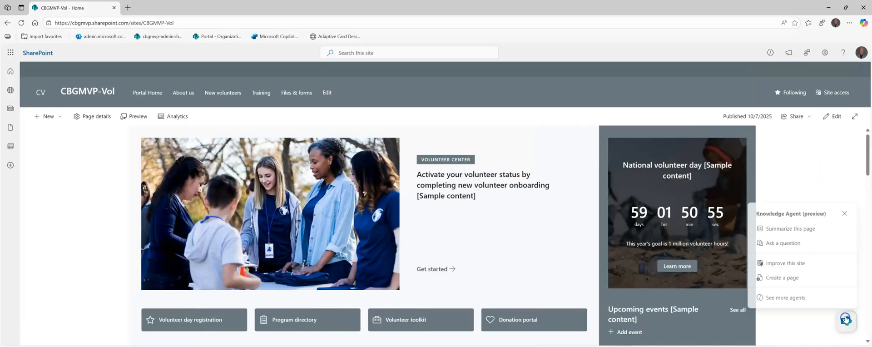
click(790, 243)
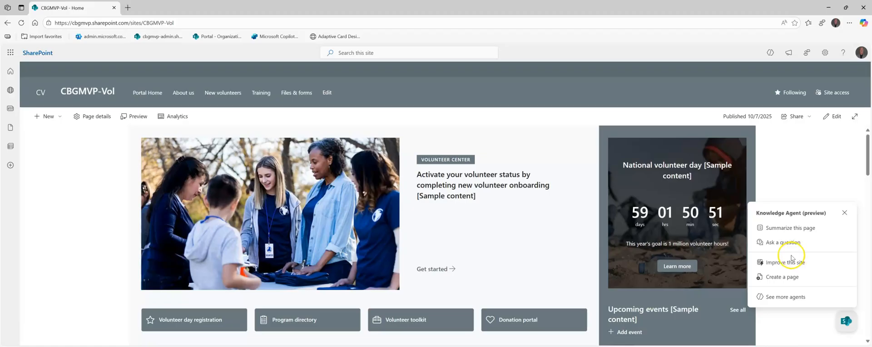
click(789, 244)
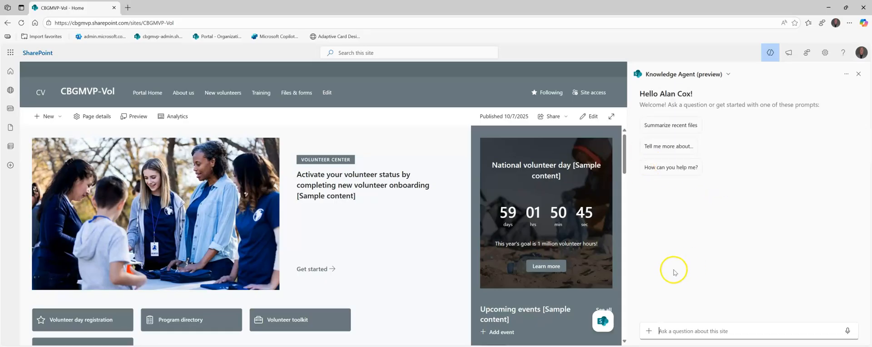
click(704, 331)
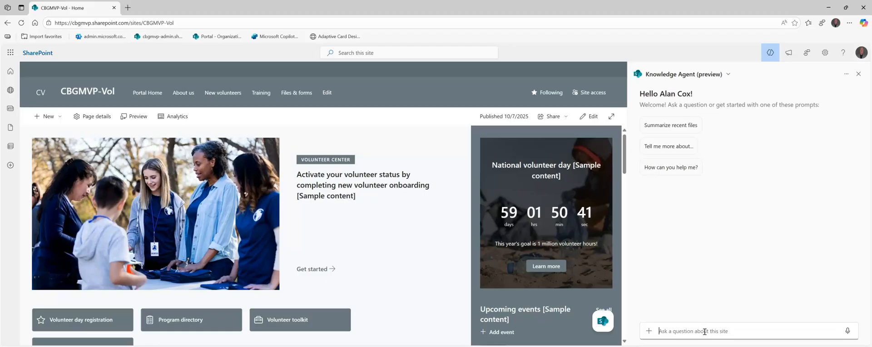
text(how)
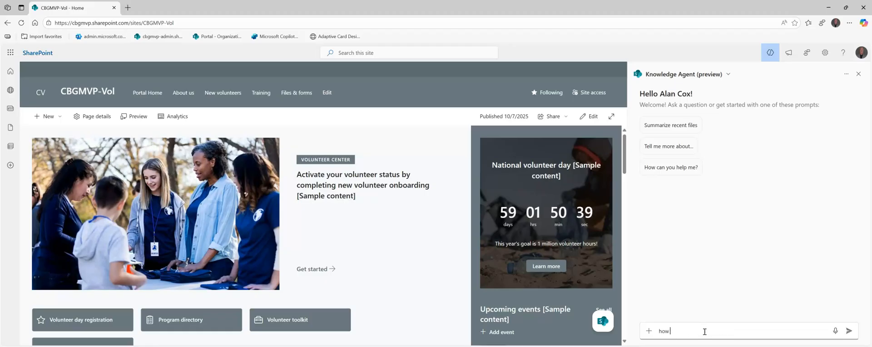
text( many meals have been serv)
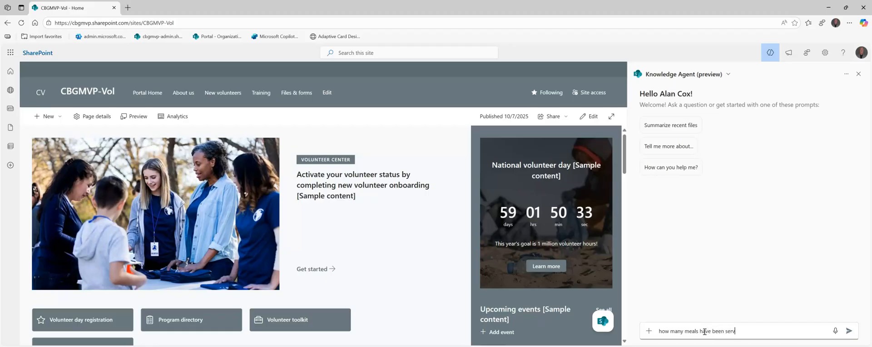
key(BackSpace)
key(BackSpace)
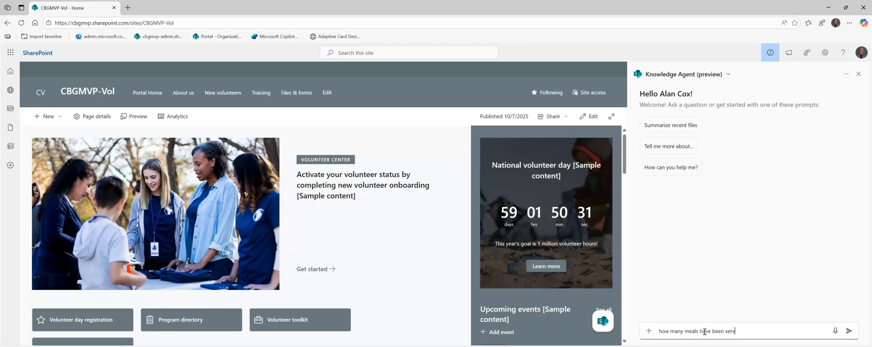
text(ed by vo)
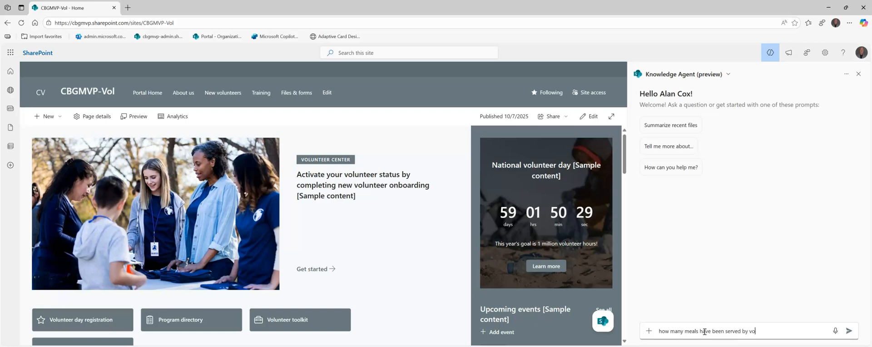
text(lunteers?)
key(shift+Return)
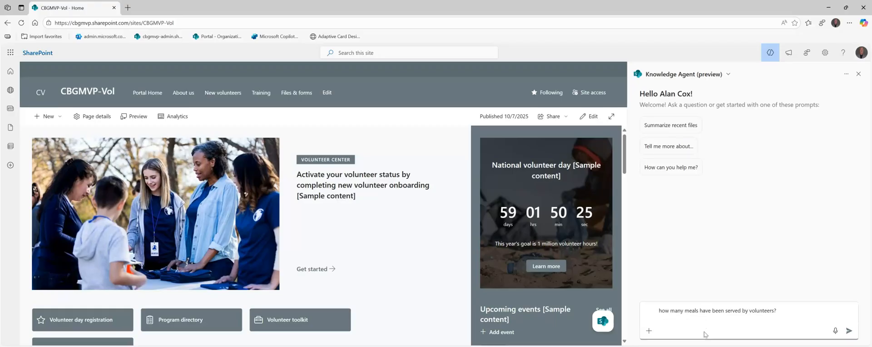
click(848, 331)
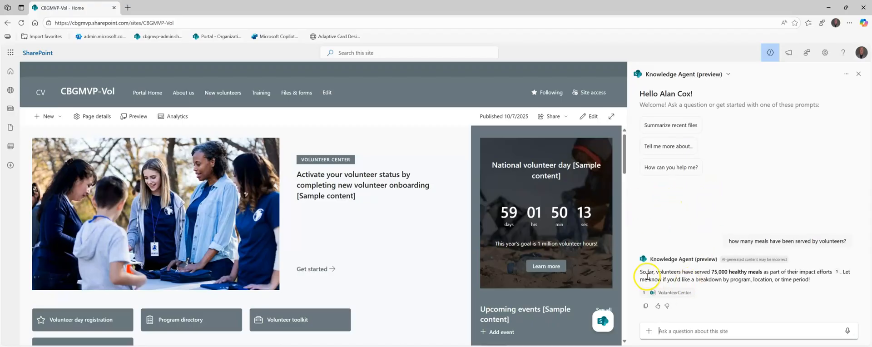
Step: Check the agent's answer and its cited source against the Volunteer impact to date section, and close the chat
drag(670, 271, 735, 269)
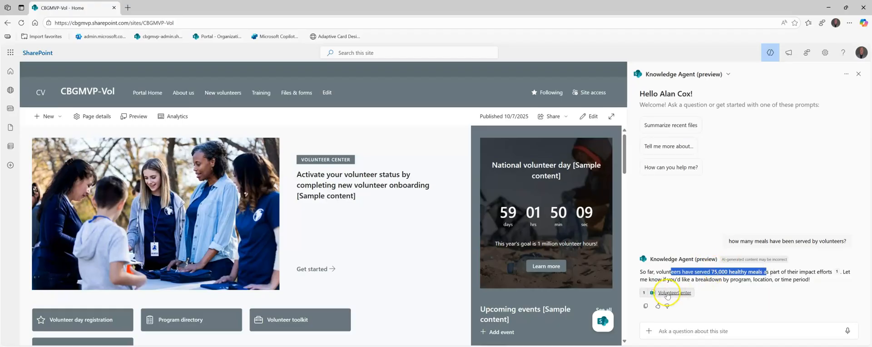
mouse_move(668, 295)
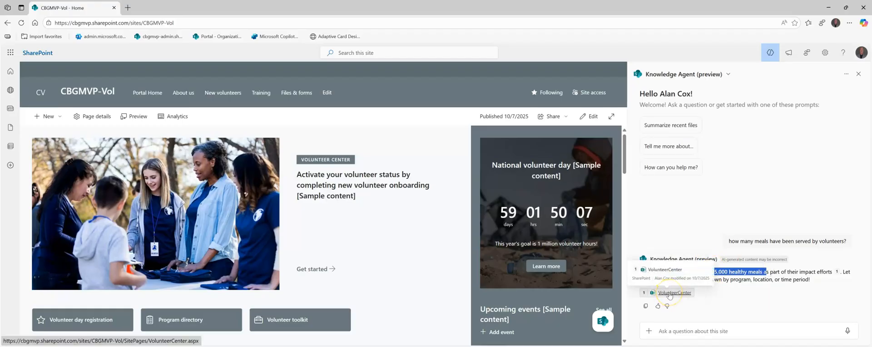
mouse_move(836, 274)
scroll(403, 214, down, 10)
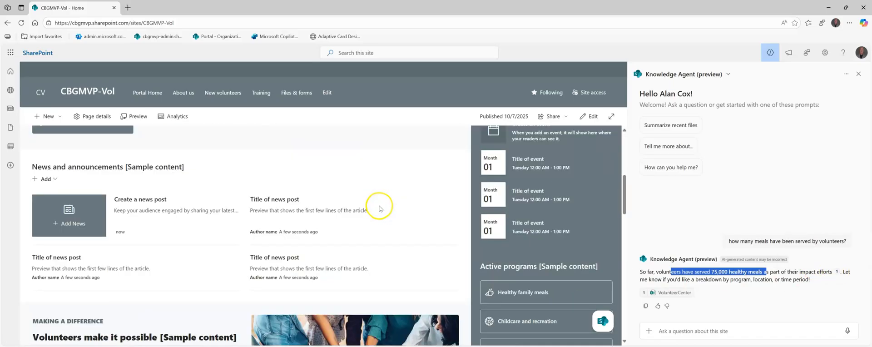
scroll(272, 216, down, 5)
scroll(272, 216, up, 2)
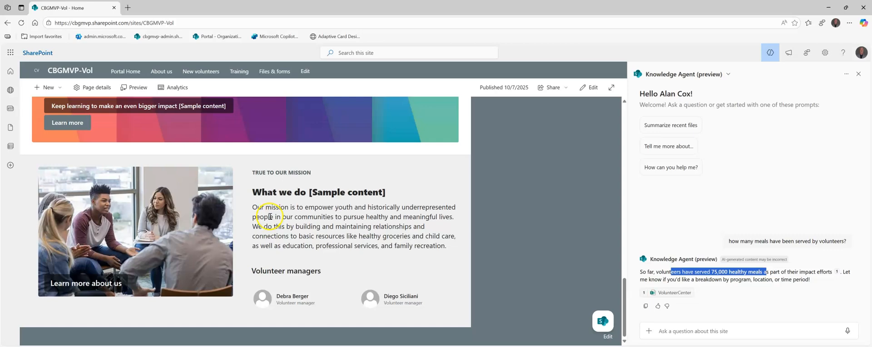
scroll(185, 277, up, 5)
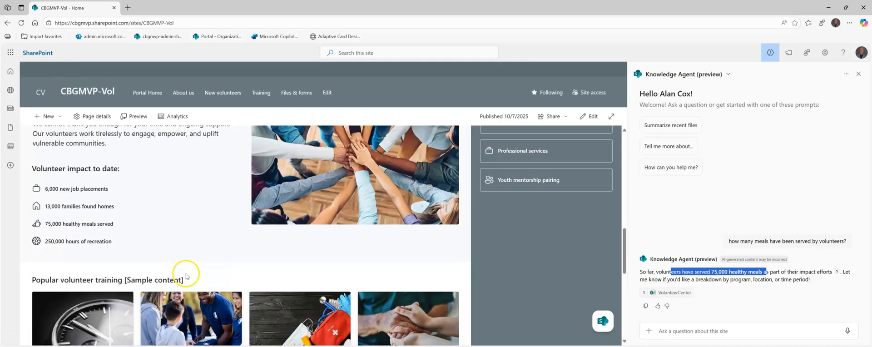
scroll(118, 275, down, 1)
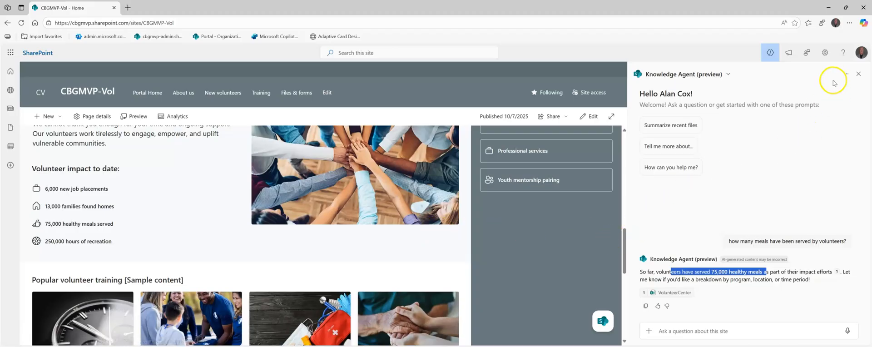
click(859, 76)
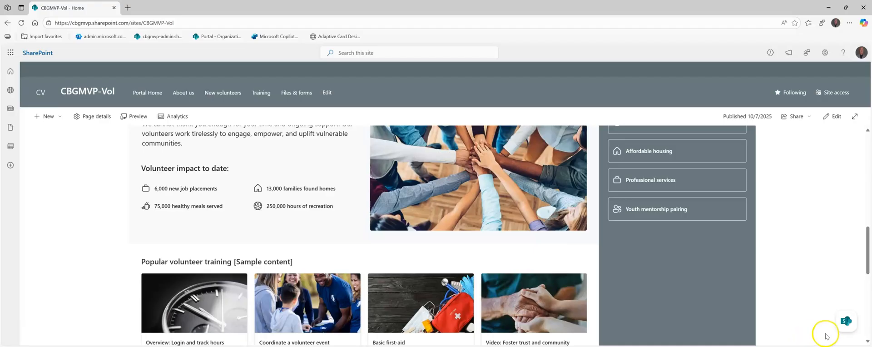
Step: Start an AI-created news post from the Knowledge Agent with the prompt "Create a news post about announce a 5k walk for American Cancer Society"
click(843, 324)
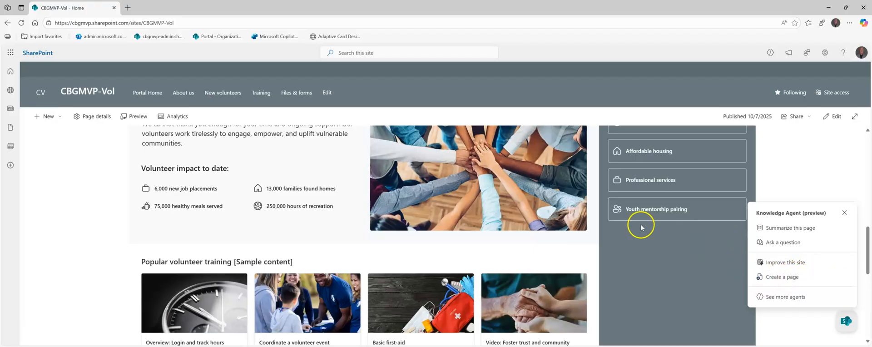
click(791, 277)
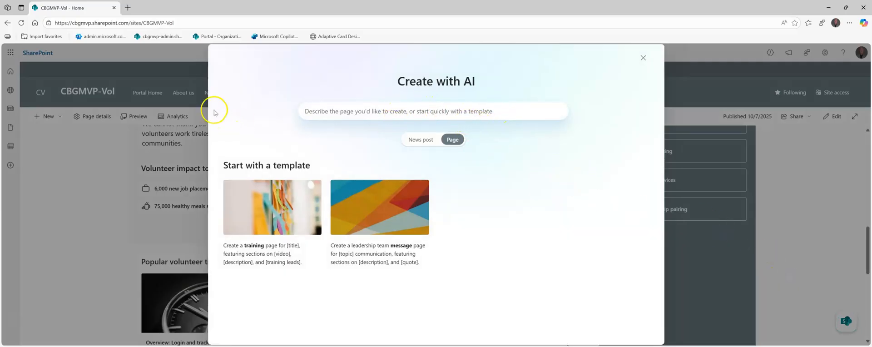
click(414, 140)
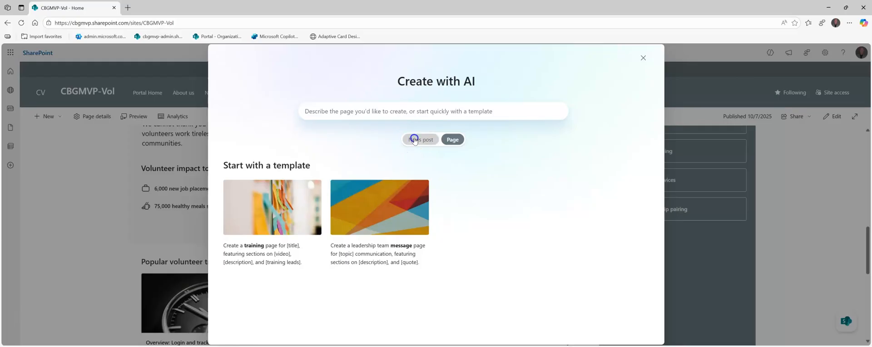
click(396, 112)
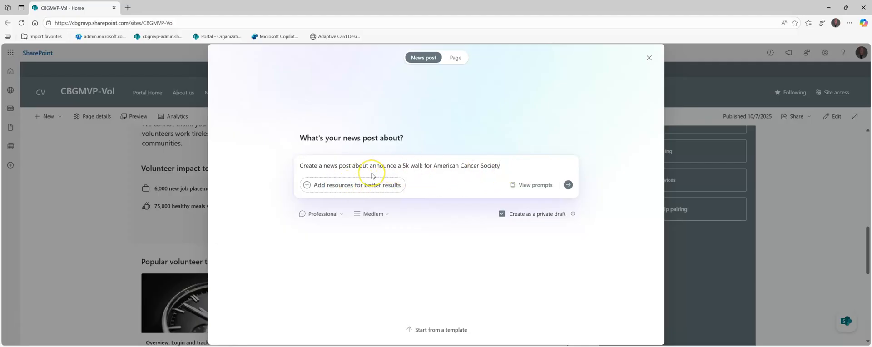
Step: Set the news post's tone of voice to Engaging and its length to Concise
click(323, 214)
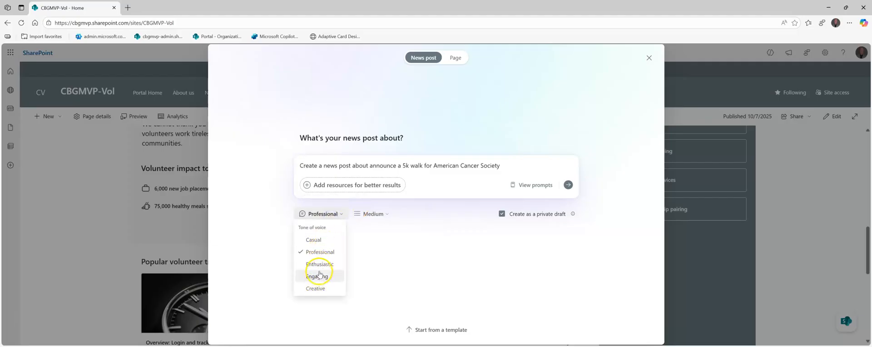
click(320, 275)
click(376, 218)
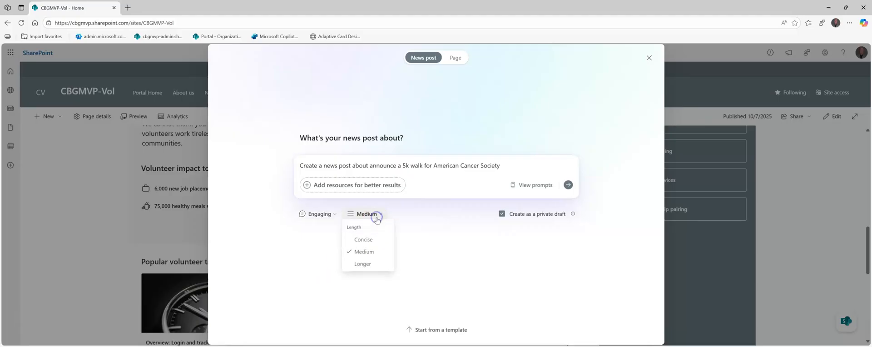
click(363, 240)
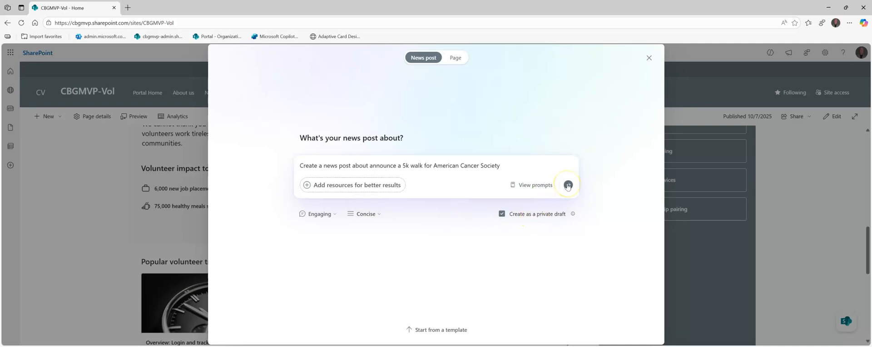
Step: Generate the news post as a private draft and dismiss the tip about moving or zooming the image
click(567, 186)
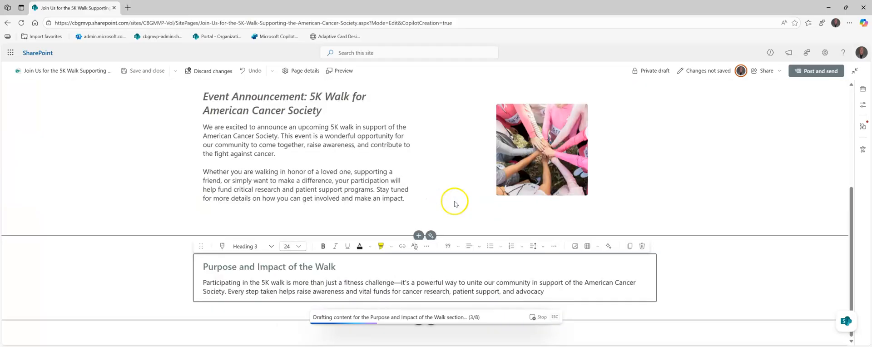
click(539, 193)
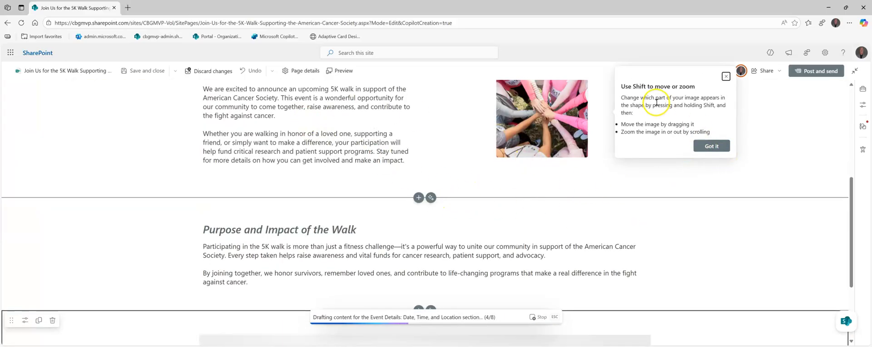
click(722, 144)
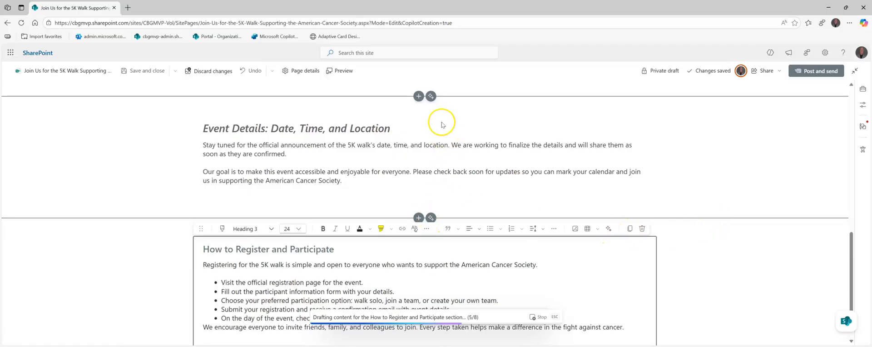
Step: Examine the text and images of each AI-drafted section of the 5K walk news post, from the title to Contact Information and Additional Resources
scroll(666, 231, down, 1)
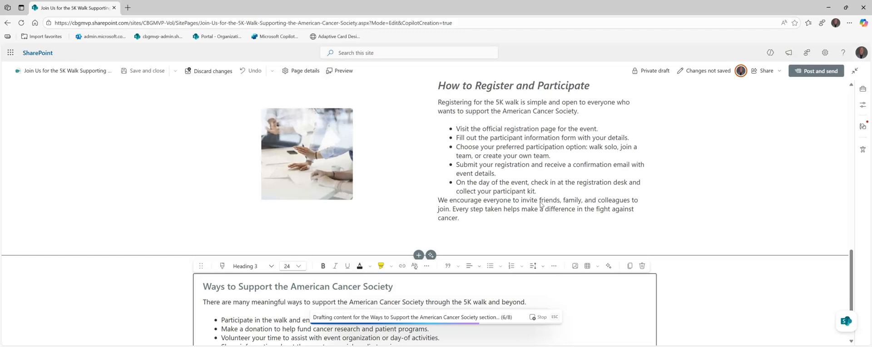
click(520, 149)
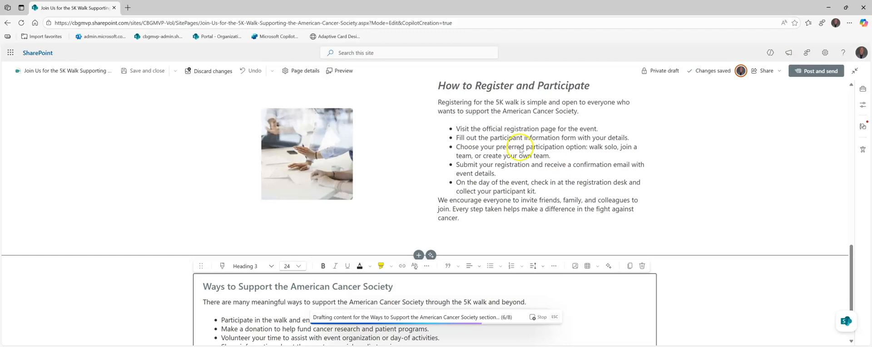
scroll(543, 158, down, 2)
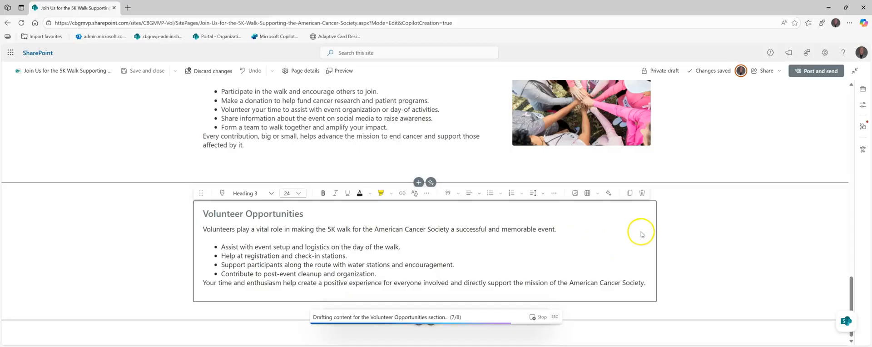
scroll(667, 222, up, 15)
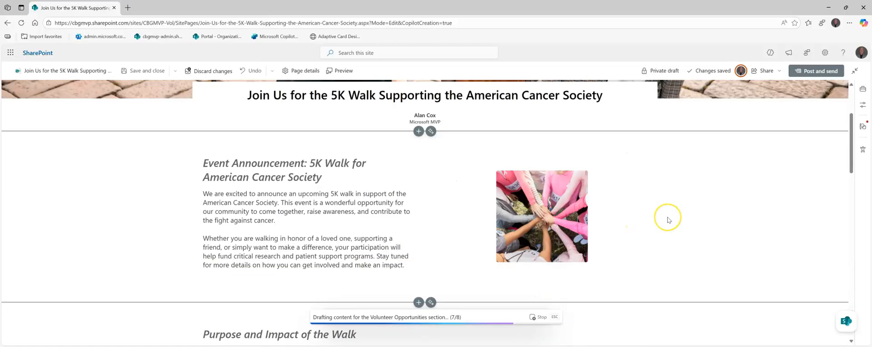
scroll(668, 221, down, 15)
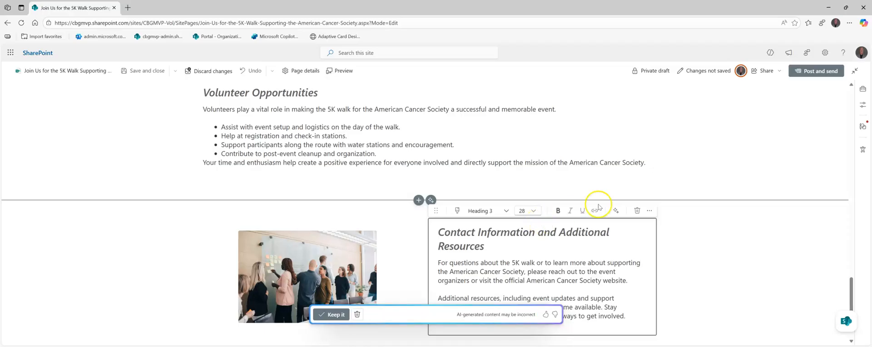
scroll(576, 264, down, 1)
scroll(445, 227, up, 5)
scroll(389, 185, up, 5)
scroll(385, 181, down, 12)
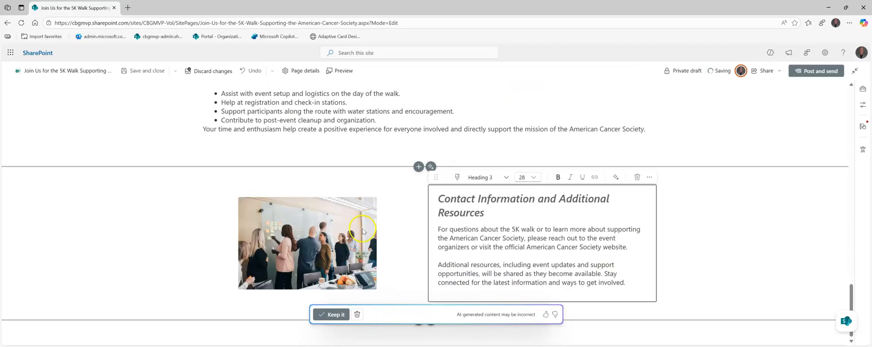
scroll(362, 231, up, 15)
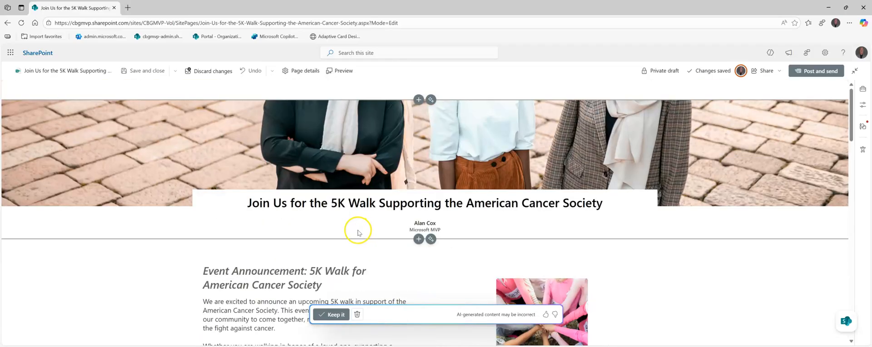
scroll(357, 232, down, 12)
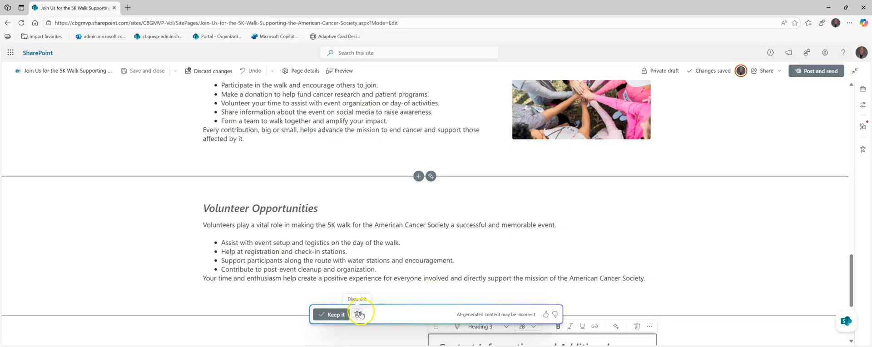
scroll(520, 218, up, 15)
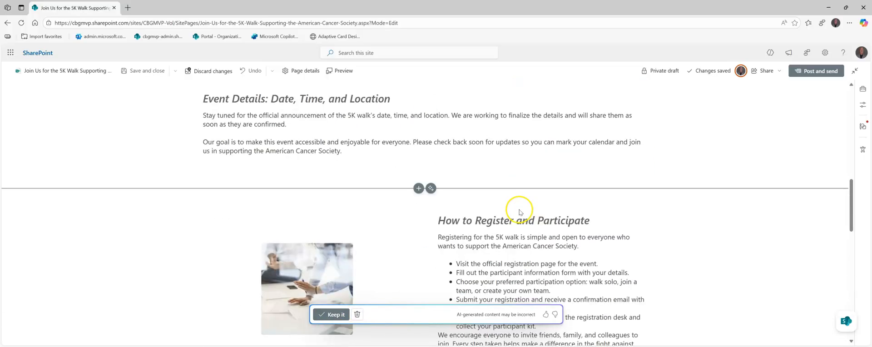
scroll(499, 213, down, 5)
scroll(390, 218, down, 10)
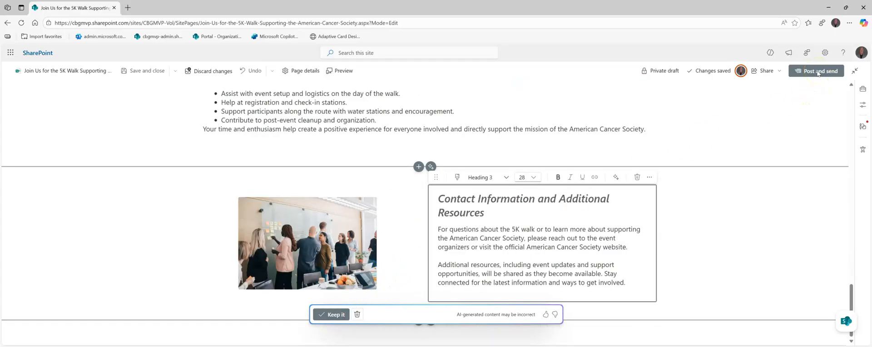
scroll(502, 181, up, 15)
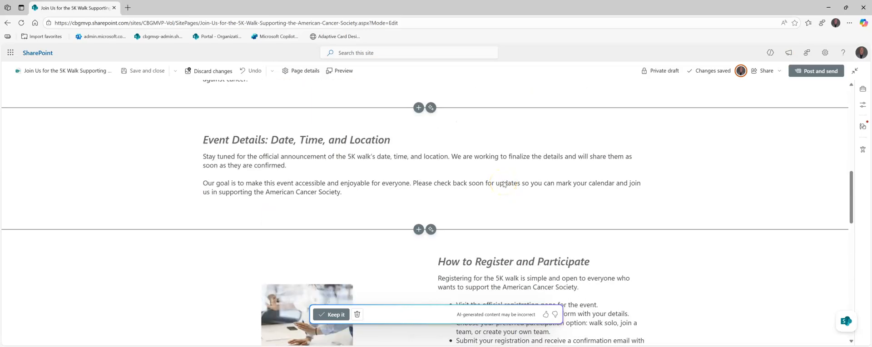
scroll(503, 184, down, 15)
click(499, 188)
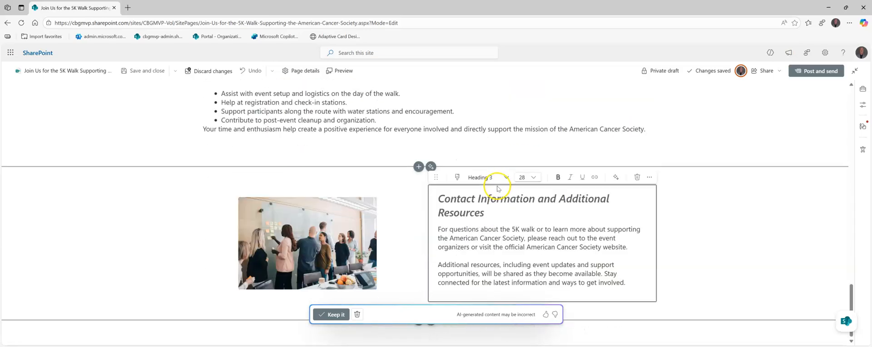
scroll(500, 190, up, 20)
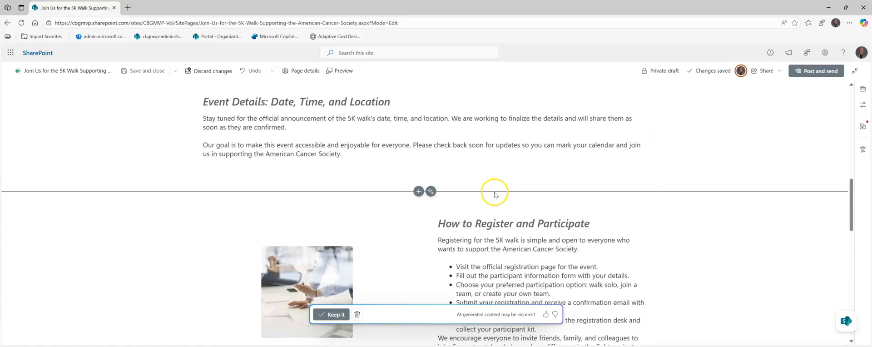
Step: Discard the AI-generated content of the 5K walk news post along with the page changes
click(350, 315)
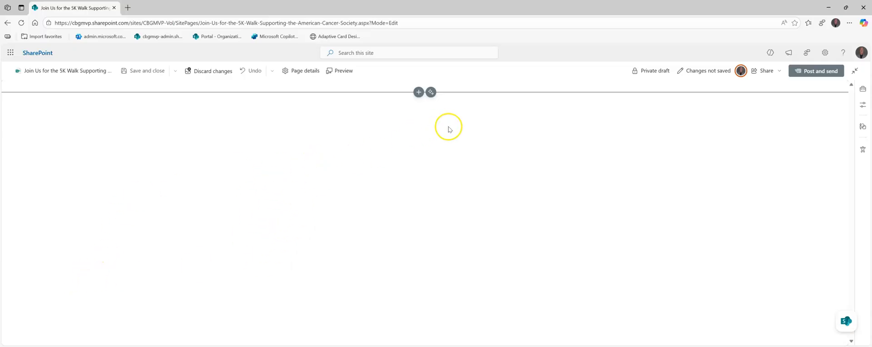
click(222, 71)
click(452, 222)
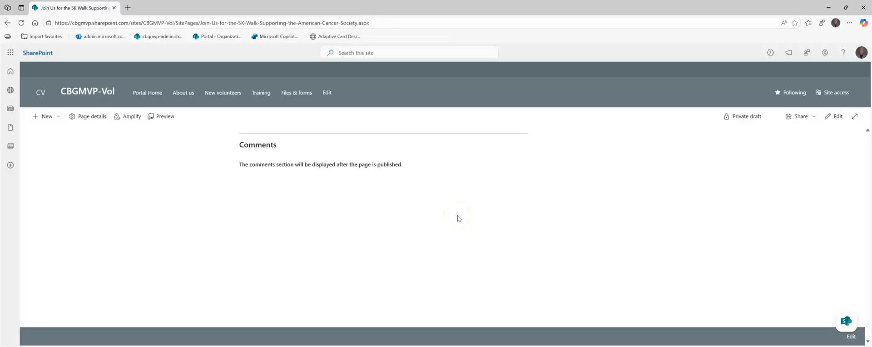
Step: Open the site's Files & forms library and look through its volunteer documents
click(304, 97)
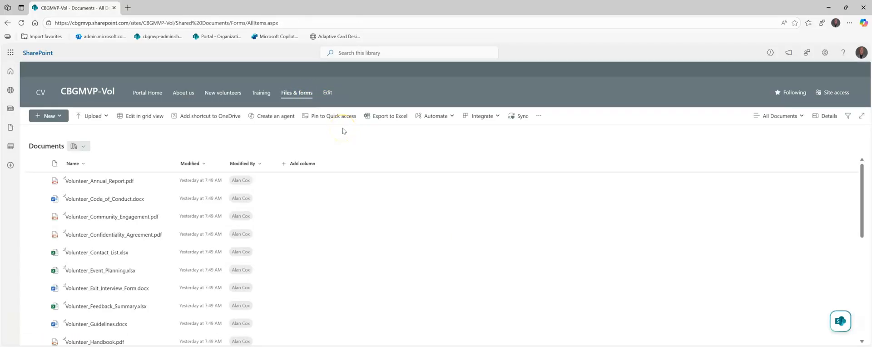
scroll(259, 202, down, 1)
scroll(160, 206, down, 5)
scroll(162, 204, up, 6)
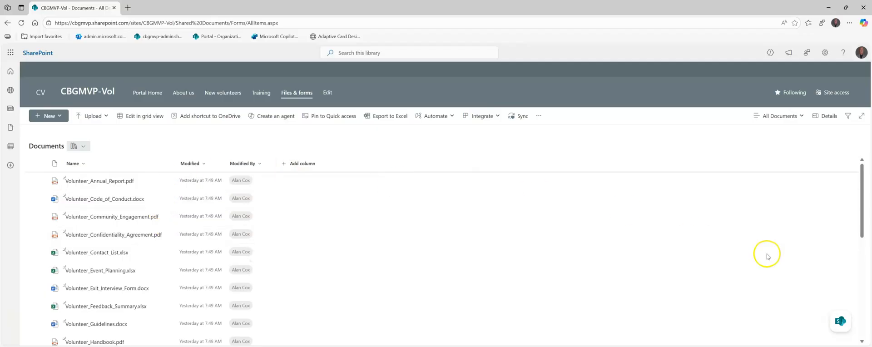
Step: Open the Knowledge Agent's Ask a question chat in the document library and ask "who is on the volunteer contact list"
click(840, 321)
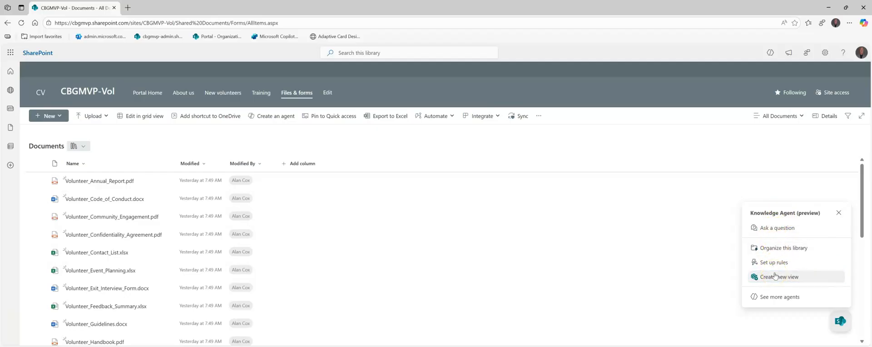
click(759, 217)
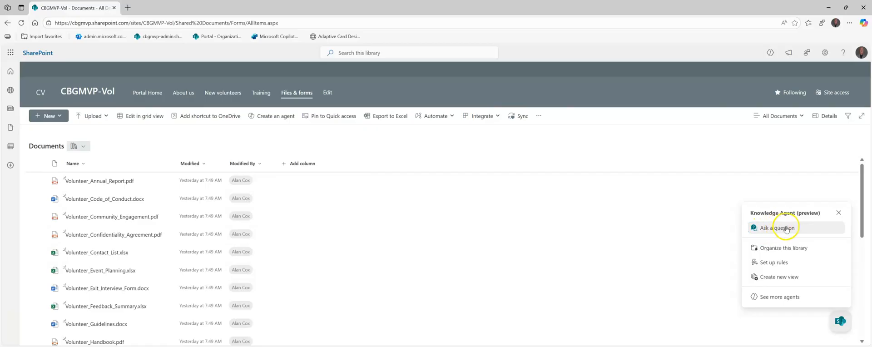
scroll(203, 218, down, 5)
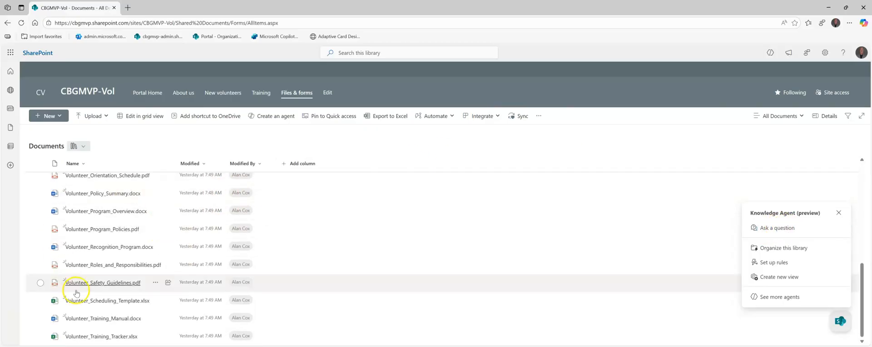
scroll(156, 270, up, 5)
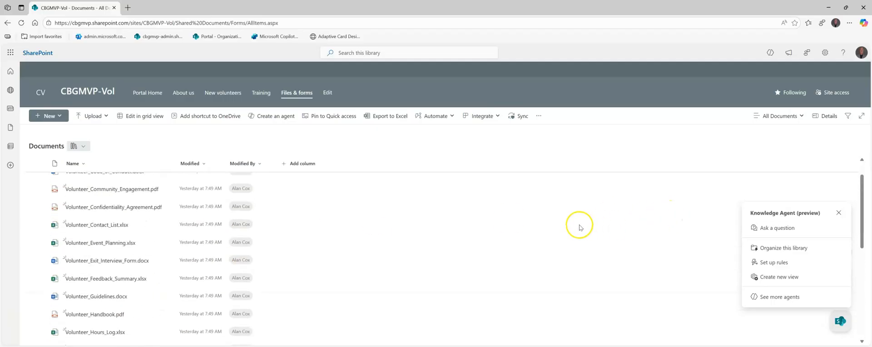
click(780, 228)
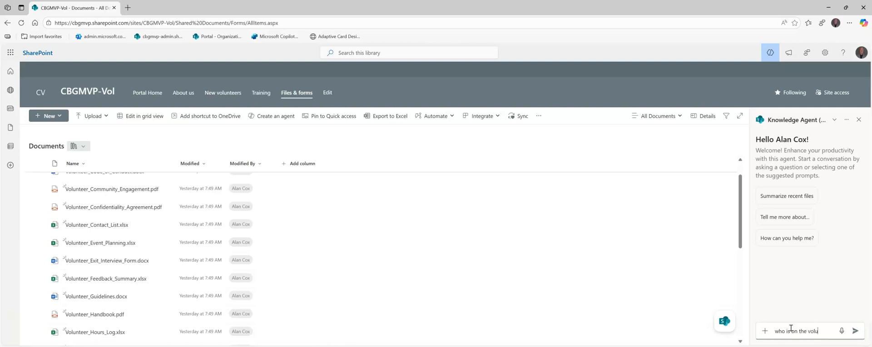
text(r contact list)
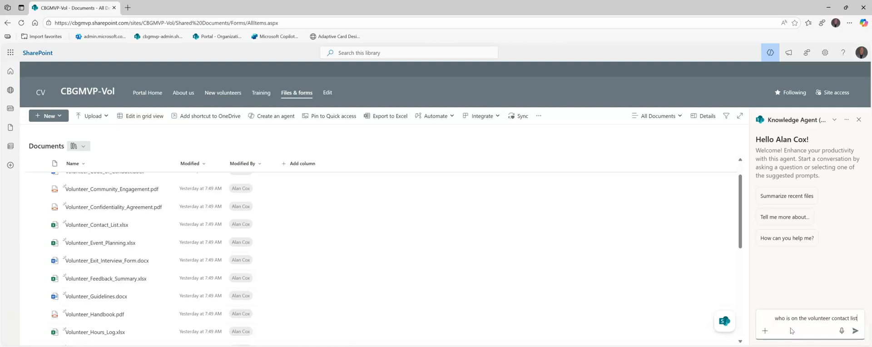
key(Return)
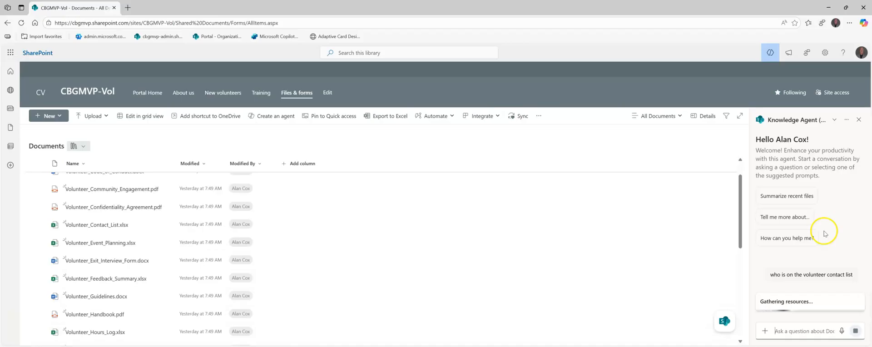
Step: Read the agent's answer about the volunteer contact list and compare its cited source with Volunteer_Contact_List.xlsx in the library
mouse_move(168, 225)
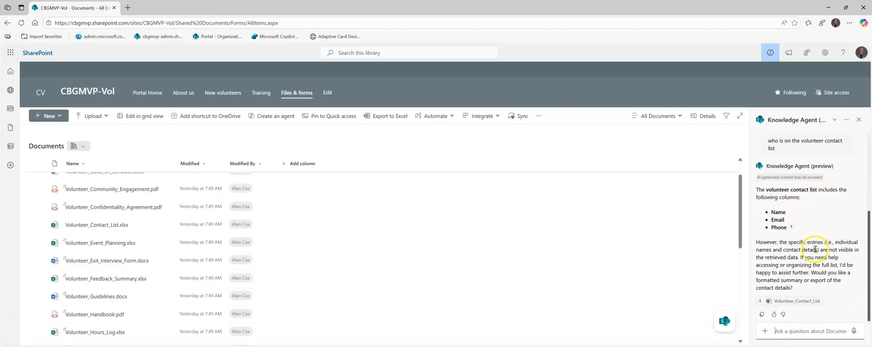
scroll(815, 249, up, 3)
scroll(816, 249, down, 3)
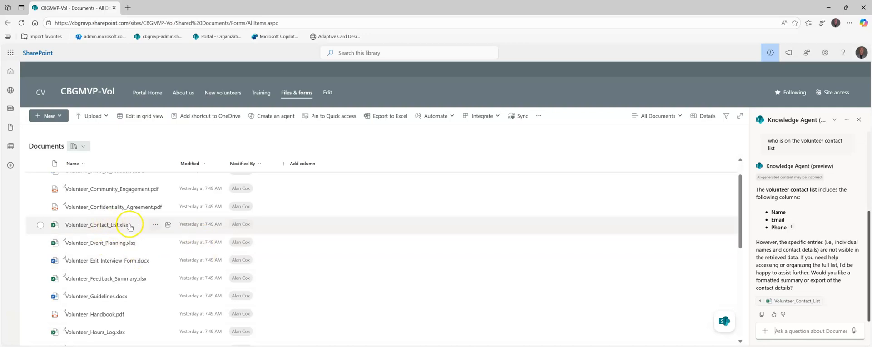
scroll(840, 208, up, 5)
scroll(838, 213, down, 3)
scroll(838, 219, up, 3)
Step: Start Organize this library from the Knowledge Agent and review the suggested autofill columns across the documents
click(723, 322)
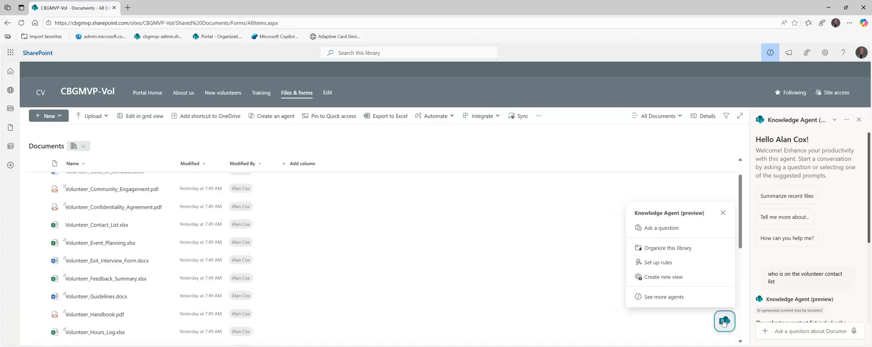
click(683, 248)
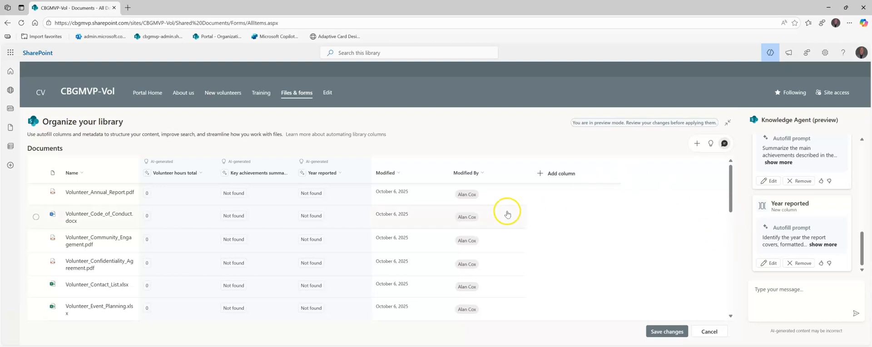
scroll(302, 204, down, 5)
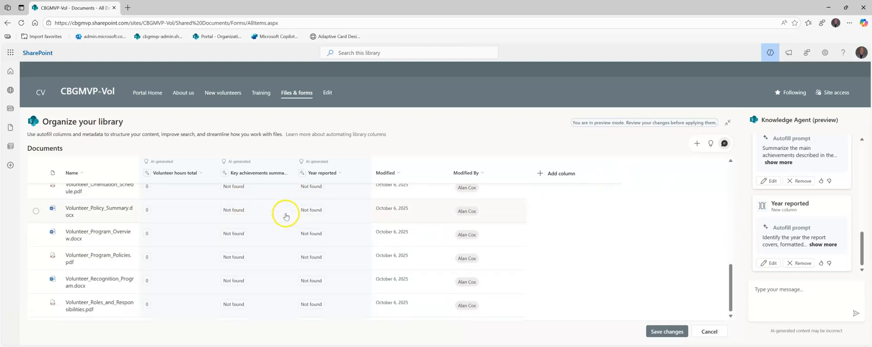
scroll(171, 253, up, 5)
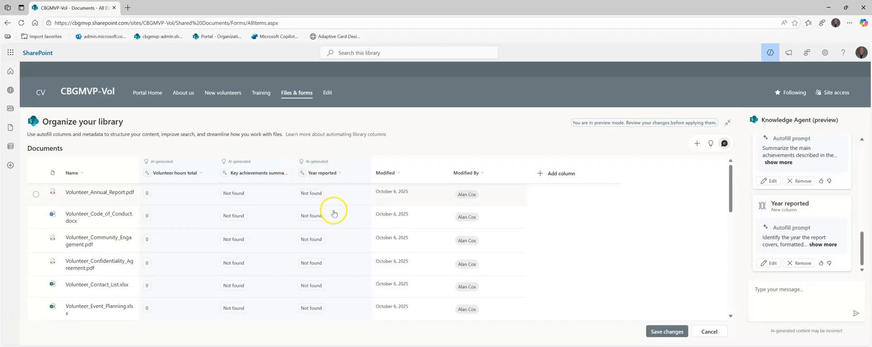
scroll(333, 249, down, 5)
scroll(334, 249, up, 5)
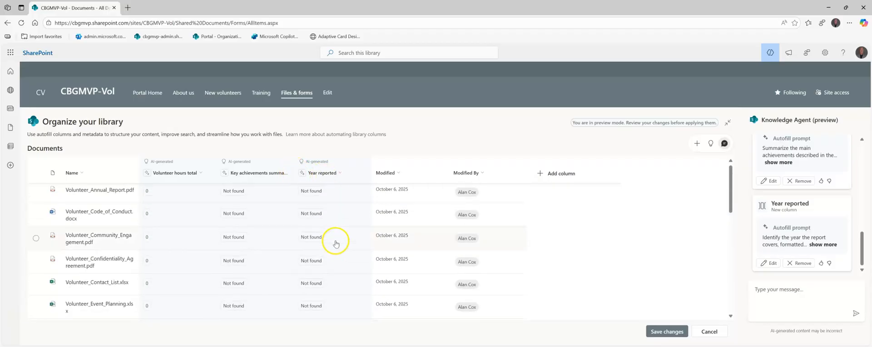
scroll(331, 245, down, 5)
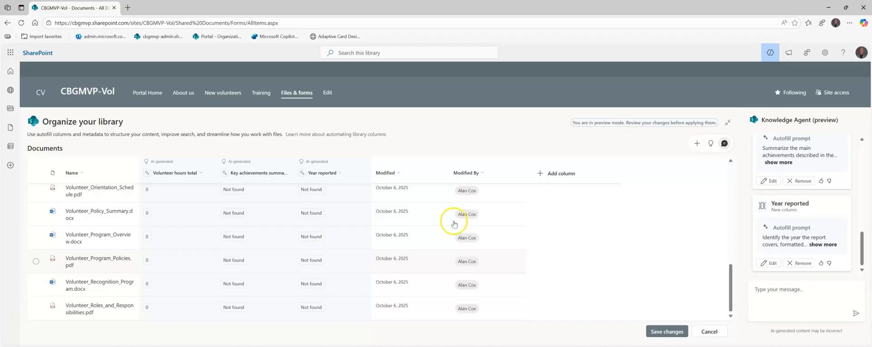
Step: Open the suggested Year reported column's settings, review its type and autofill prompt against the documents, and close them without saving
scroll(431, 227, up, 5)
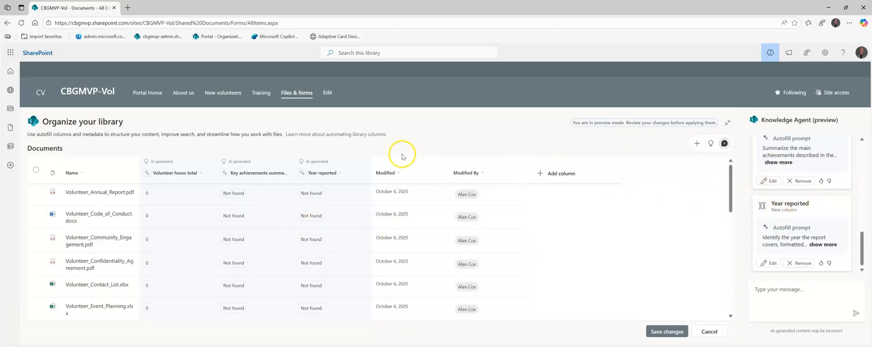
click(769, 263)
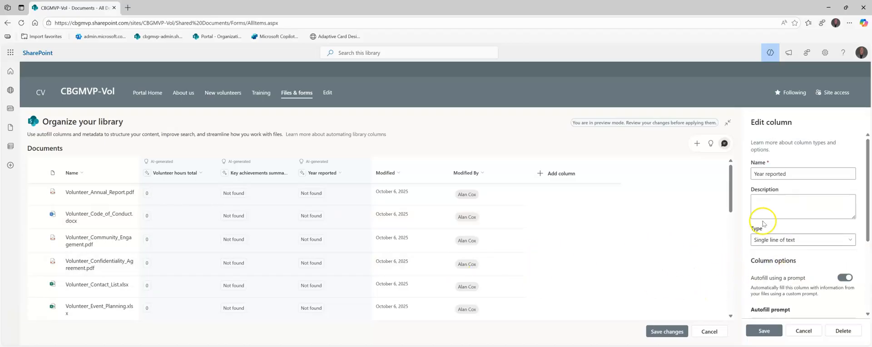
scroll(778, 227, down, 3)
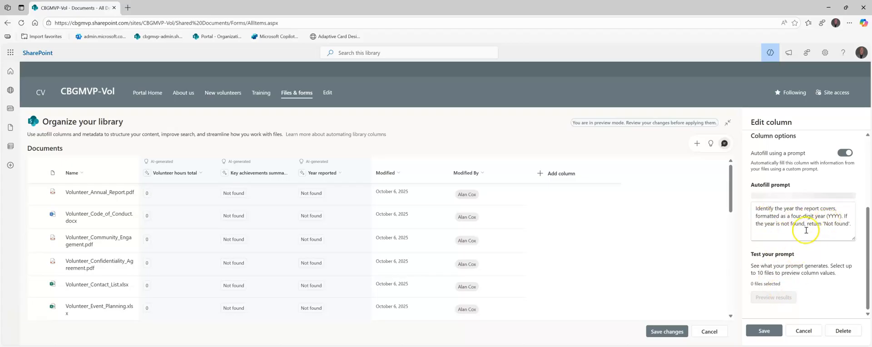
scroll(807, 226, up, 3)
scroll(323, 236, down, 3)
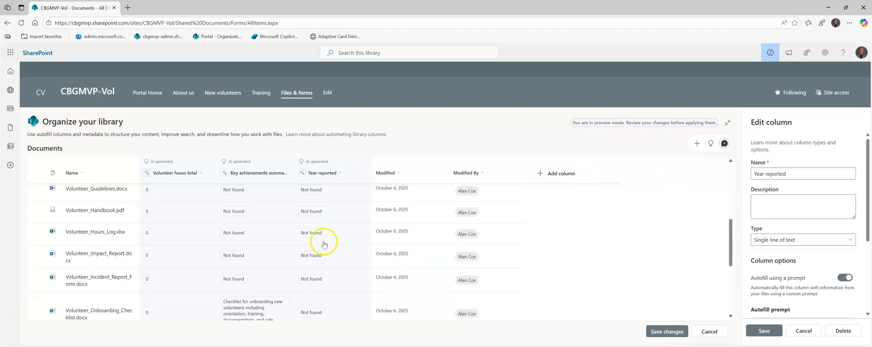
scroll(323, 241, up, 3)
click(805, 331)
Step: Have the agent create a classification column categorizing files by document type with at most five categories, and review the assigned values
scroll(803, 203, up, 8)
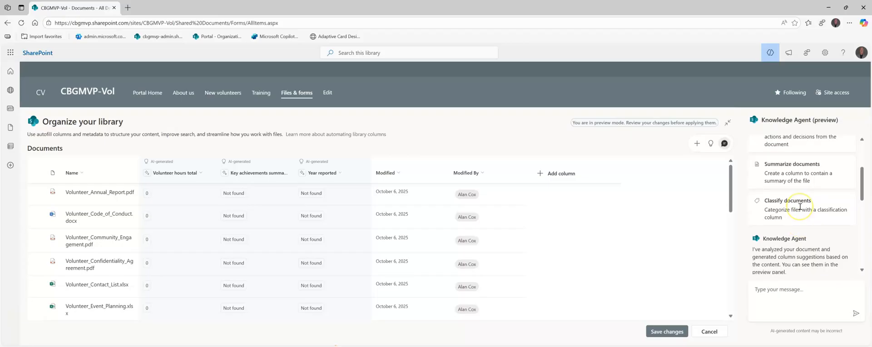
click(800, 207)
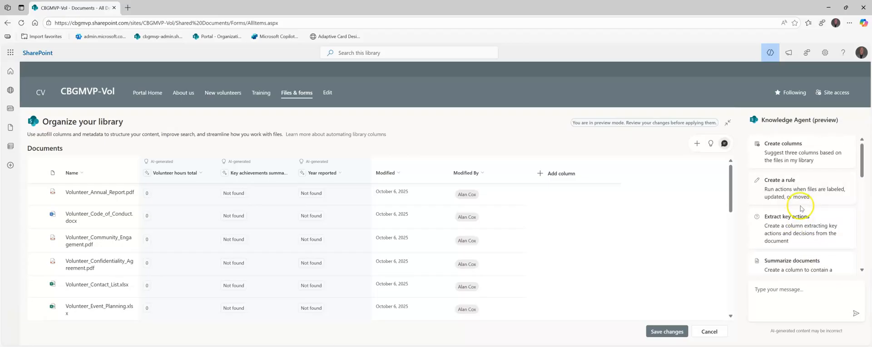
scroll(800, 207, down, 1)
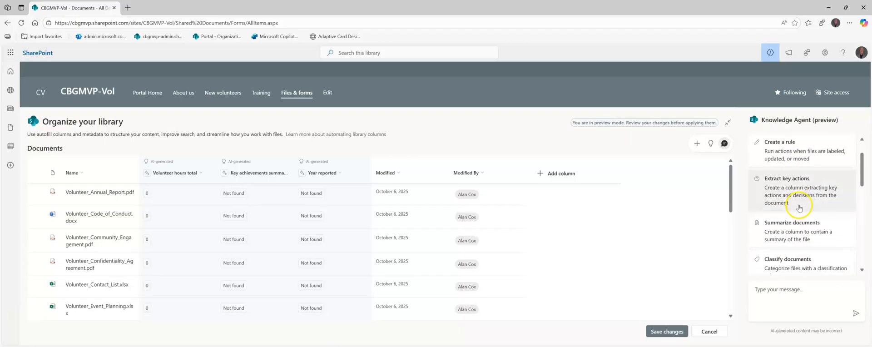
scroll(800, 208, down, 1)
click(776, 227)
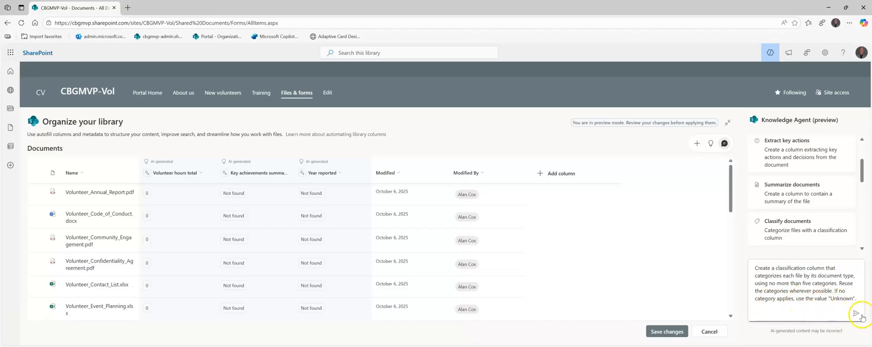
click(856, 313)
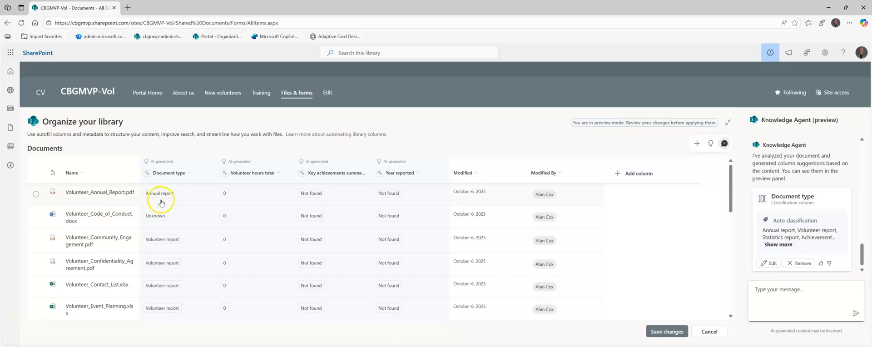
scroll(175, 268, down, 5)
scroll(176, 269, up, 5)
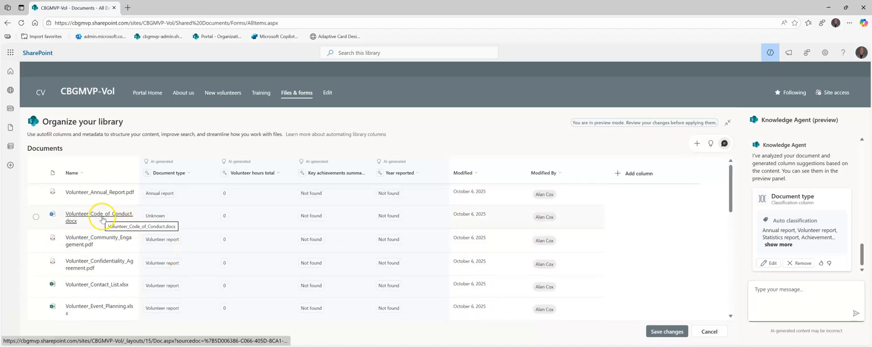
Step: Ask the agent to add a Policy document type and check the category definitions in the Document type column's settings
click(775, 289)
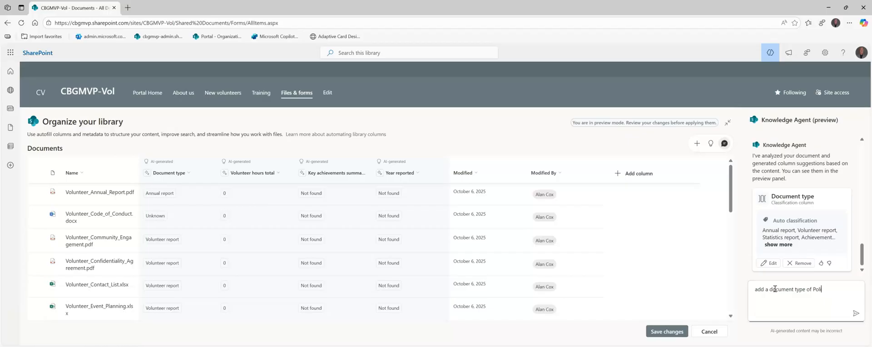
key(Return)
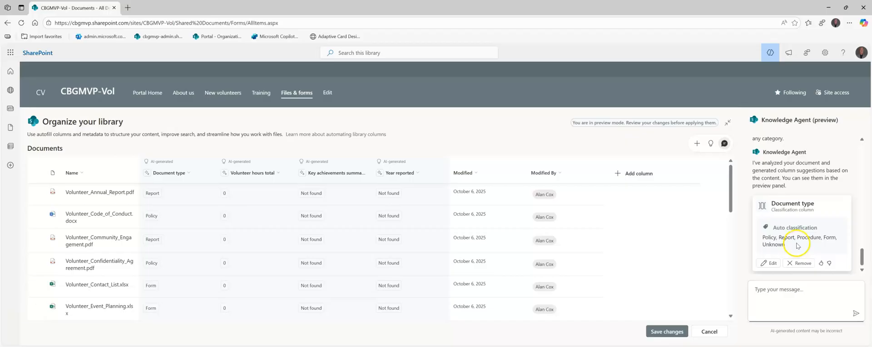
click(768, 263)
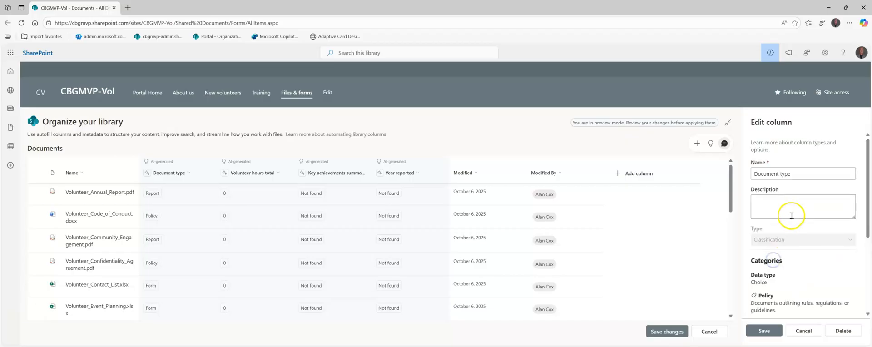
scroll(793, 217, down, 3)
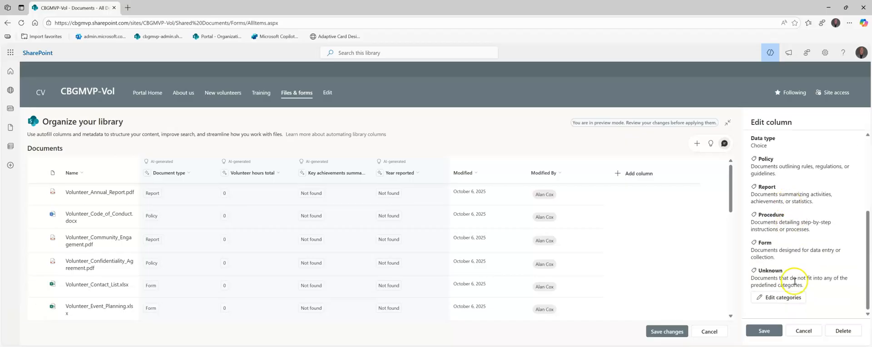
click(809, 330)
Step: Examine the agent's suggested actions and compare the document type assigned to each file with its name
scroll(799, 234, up, 10)
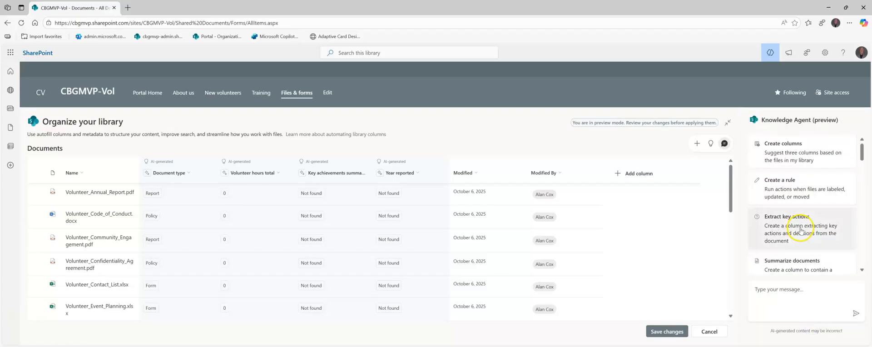
scroll(826, 209, down, 2)
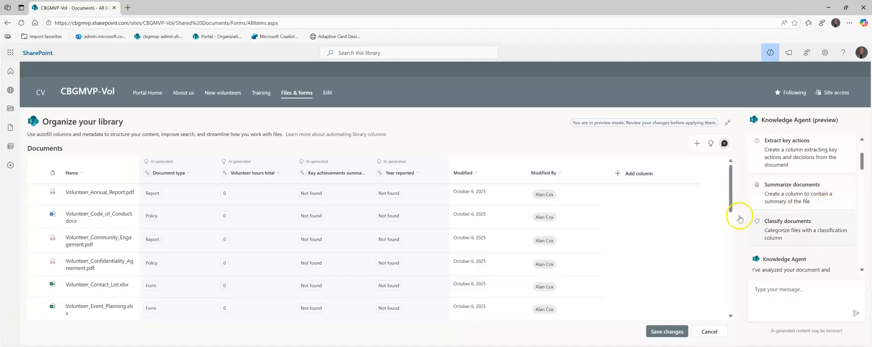
scroll(791, 227, down, 3)
scroll(798, 232, up, 5)
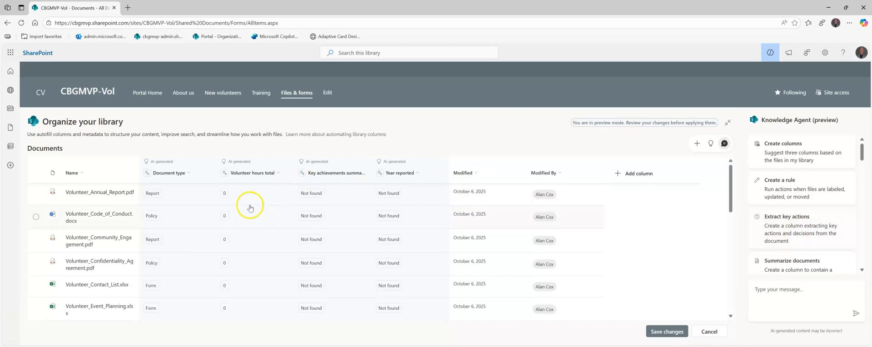
scroll(93, 257, down, 2)
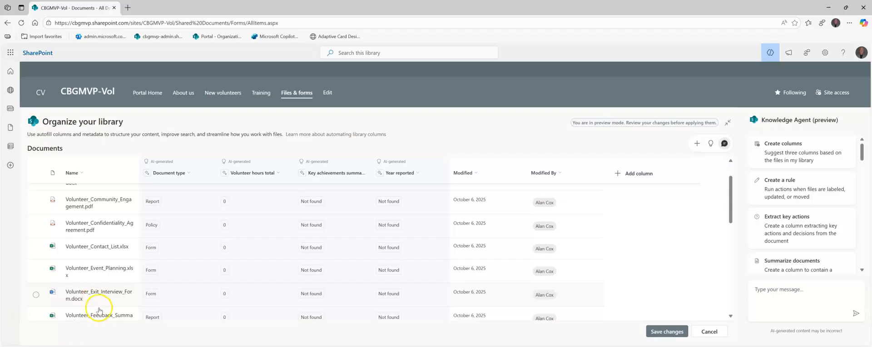
scroll(119, 237, down, 2)
scroll(120, 236, down, 2)
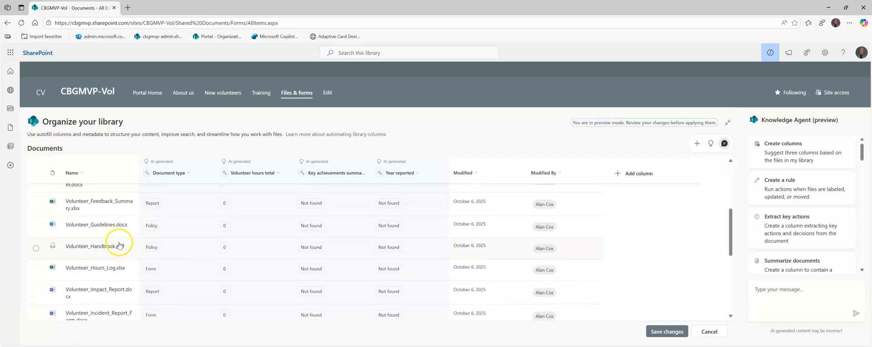
scroll(121, 238, down, 5)
scroll(235, 227, up, 5)
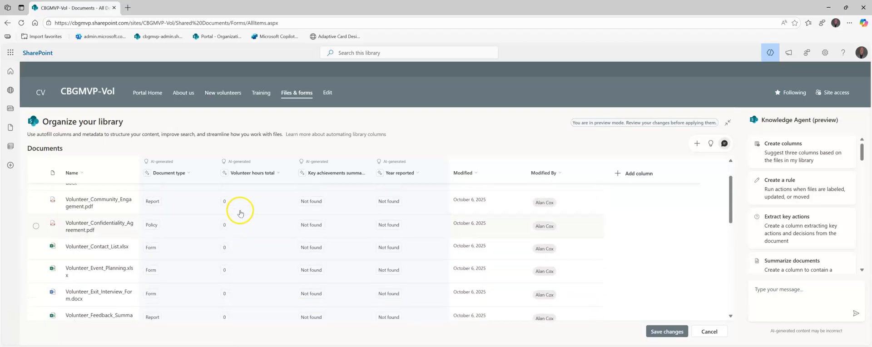
Step: Remove the suggested Volunteer hours total and Key achievements summary columns from the library preview
scroll(786, 222, down, 3)
scroll(787, 221, down, 2)
click(802, 257)
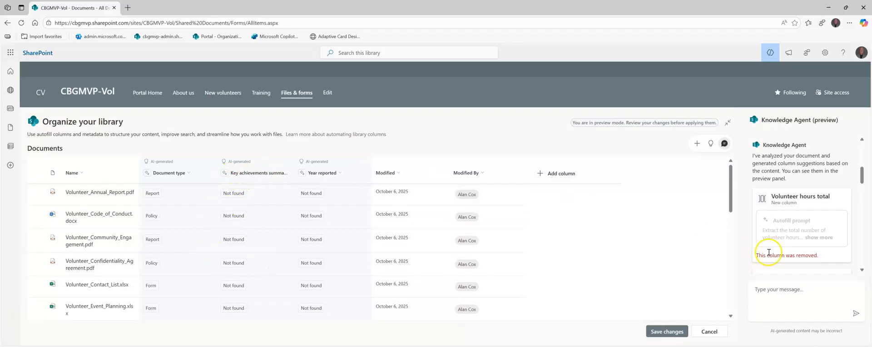
scroll(797, 238, down, 3)
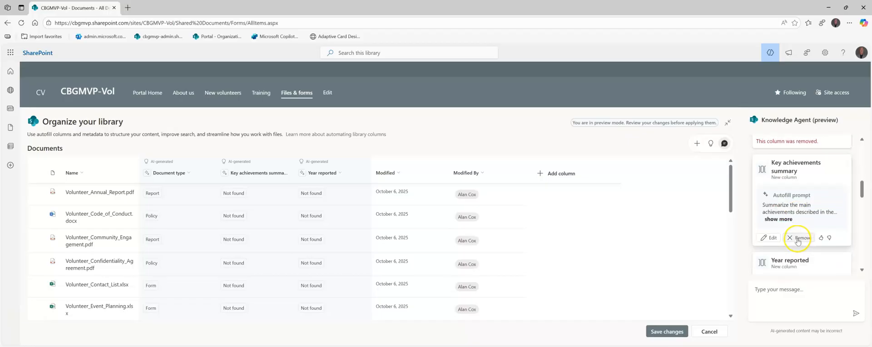
click(798, 238)
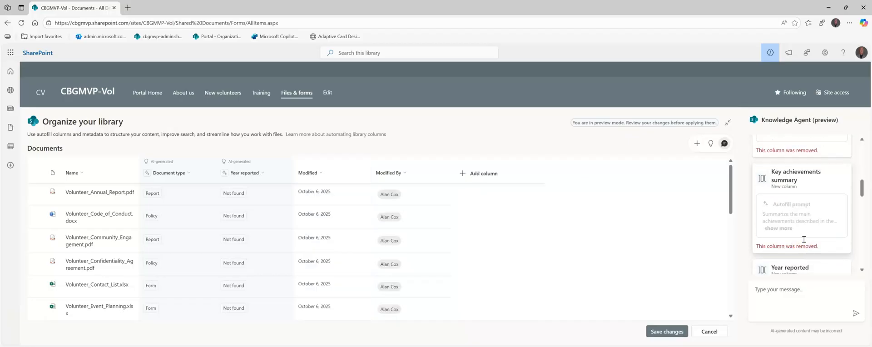
Step: Have the agent create a "File summary" column summarizing each document in no more than 50 words, and review the generated summaries
scroll(804, 242, up, 3)
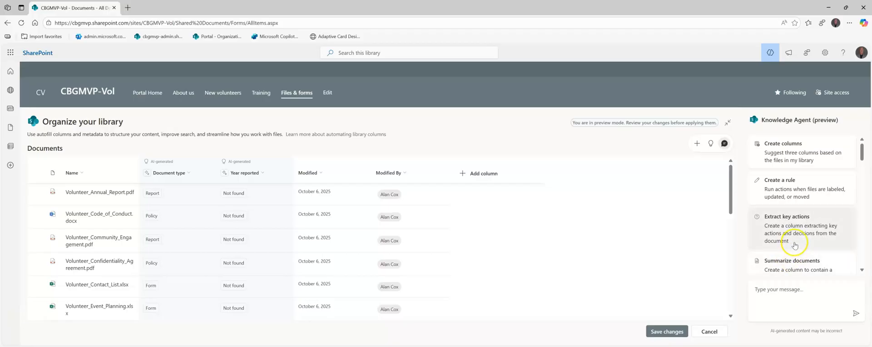
scroll(802, 248, down, 1)
click(800, 235)
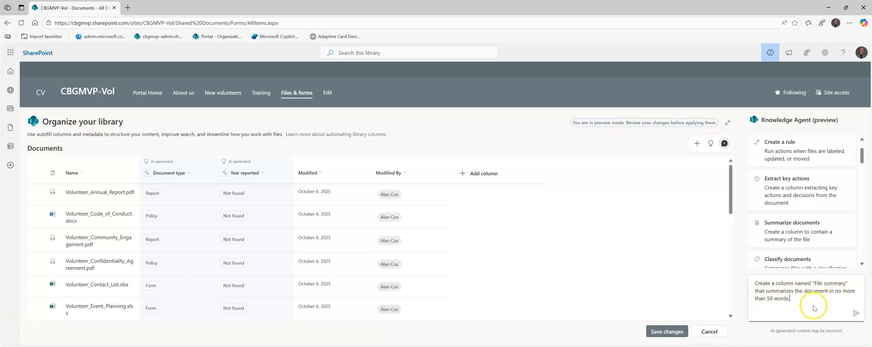
click(855, 313)
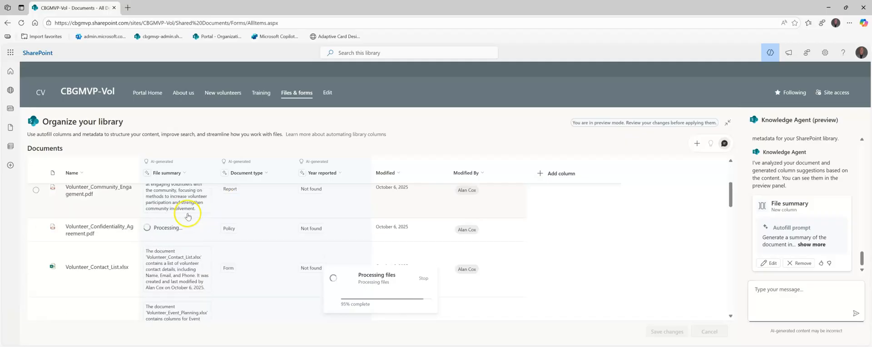
scroll(231, 226, down, 8)
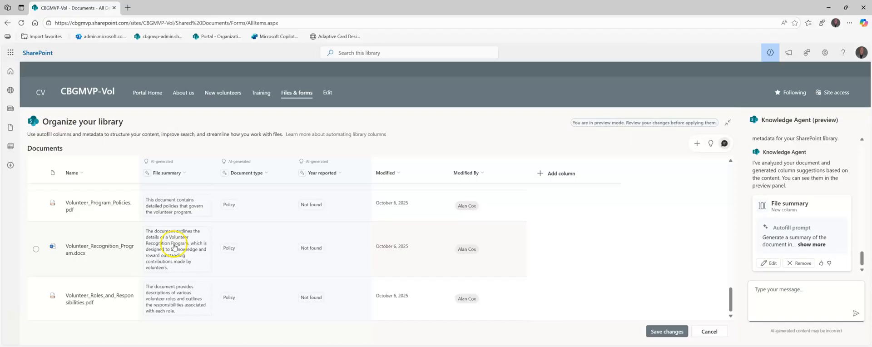
scroll(209, 234, up, 13)
scroll(406, 226, up, 4)
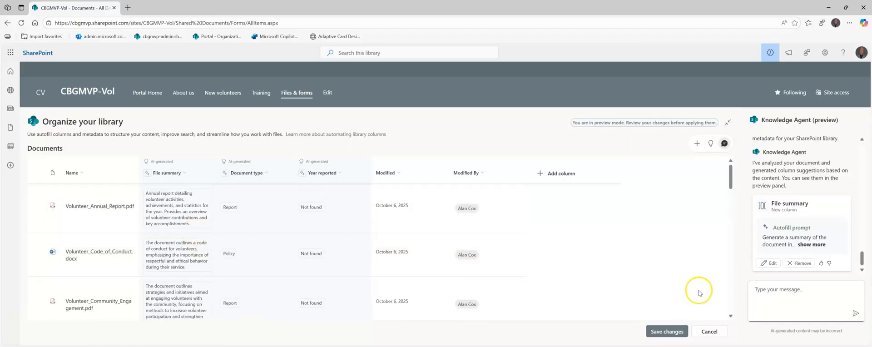
Step: Ask the agent to "group by document type" and look through the grouped documents
click(784, 289)
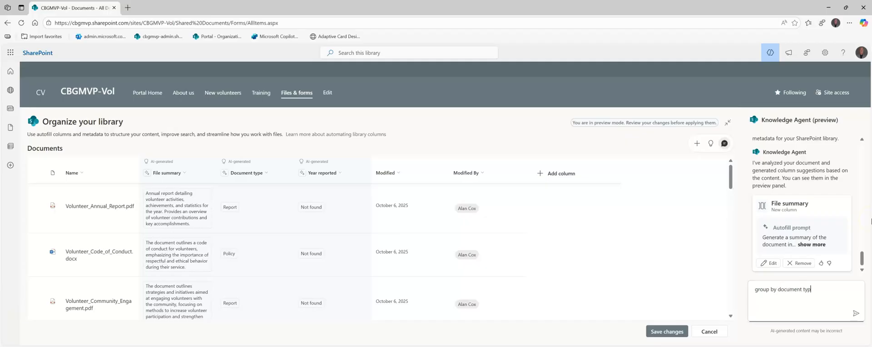
text(e)
key(Return)
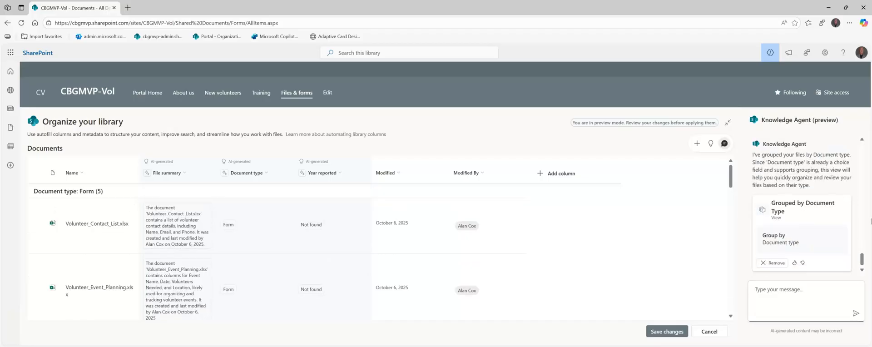
scroll(289, 229, down, 5)
scroll(291, 233, down, 10)
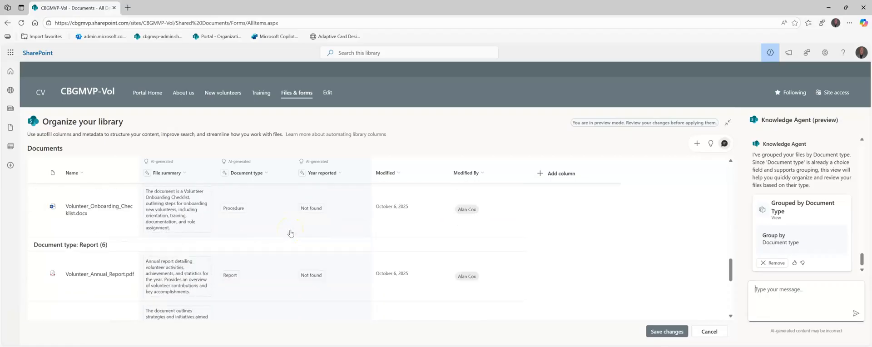
scroll(278, 243, up, 10)
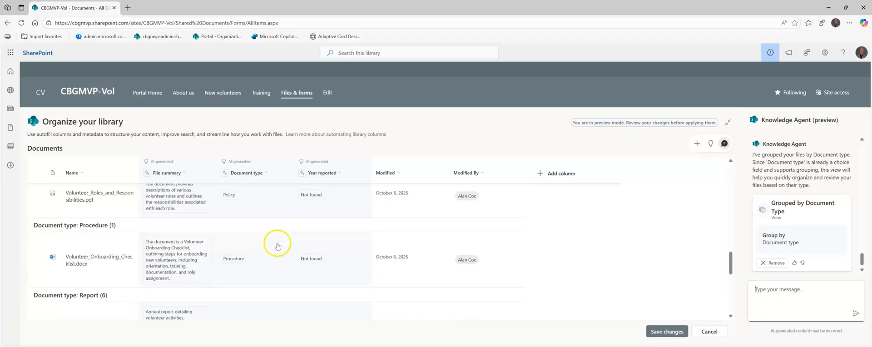
scroll(278, 245, up, 1)
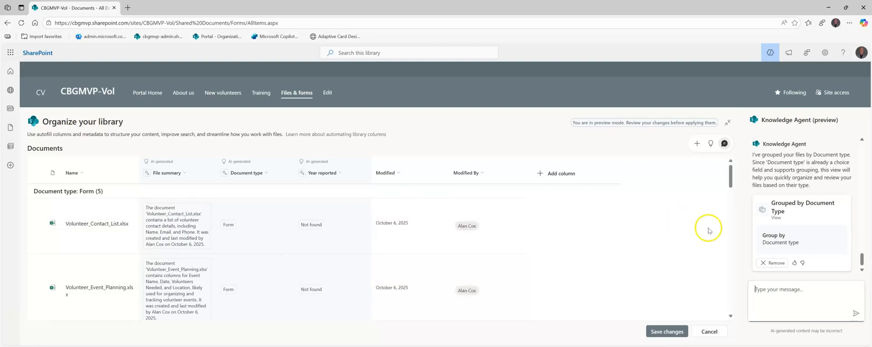
scroll(287, 237, down, 6)
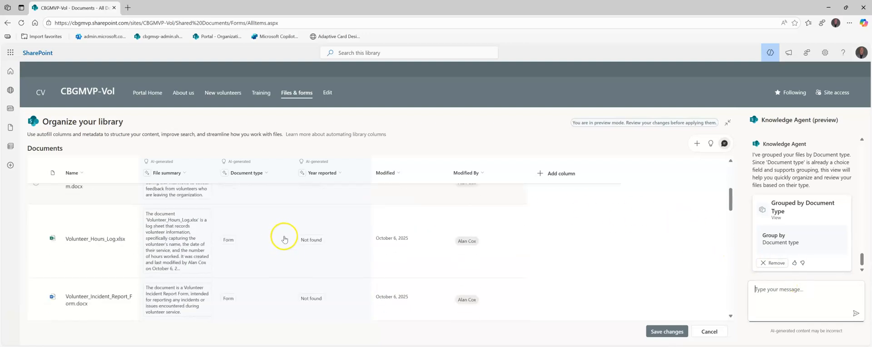
scroll(622, 238, up, 6)
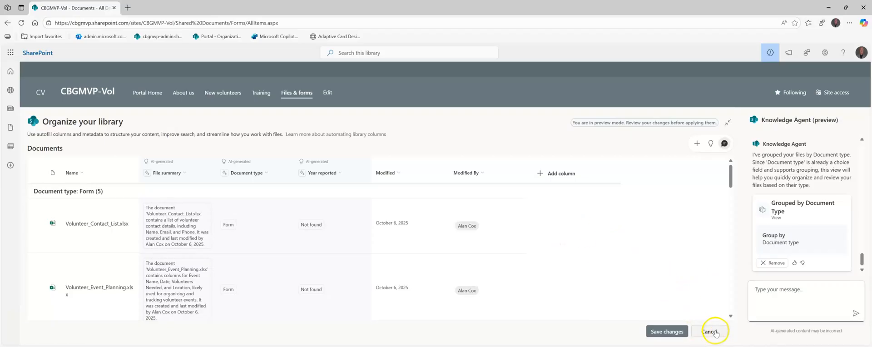
Step: Save the previewed columns and document type grouping to the library's current view
click(667, 332)
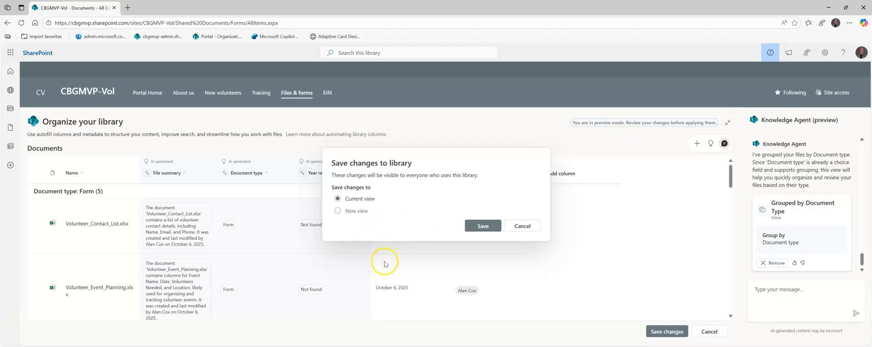
click(478, 226)
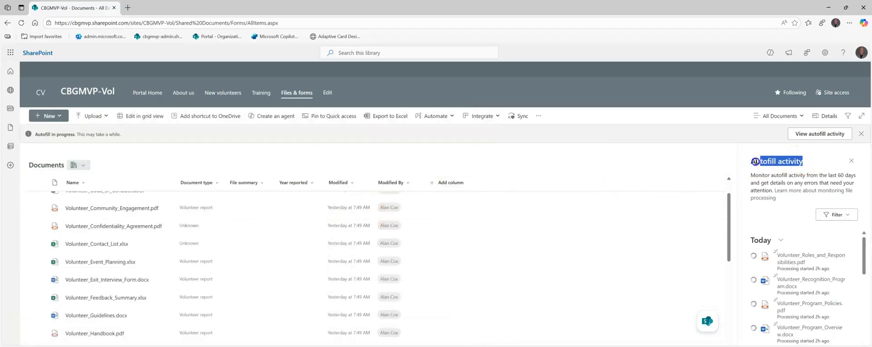
Step: Examine the autofill activity for today and the last 7 days, checking each file's processing status
scroll(797, 262, down, 2)
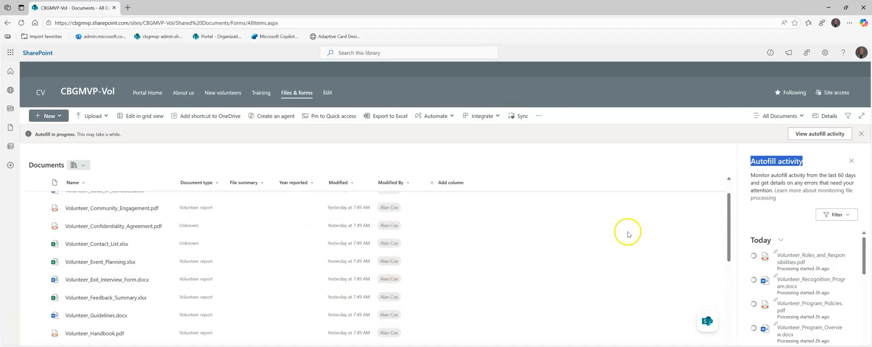
scroll(794, 286, down, 5)
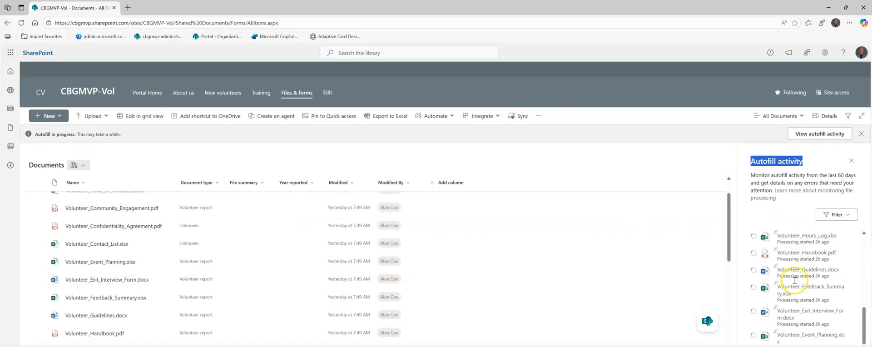
scroll(814, 268, down, 4)
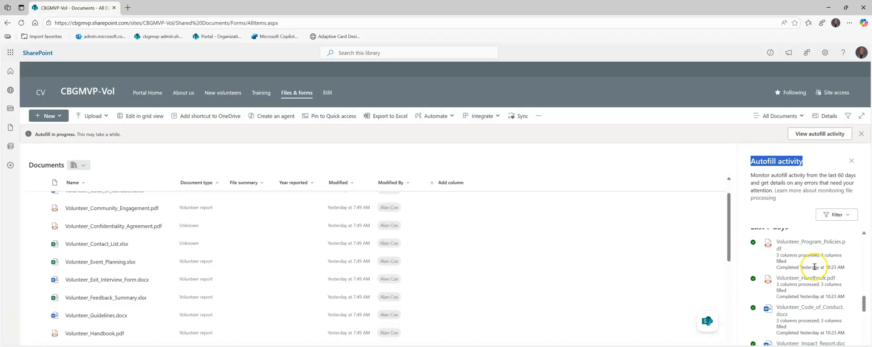
scroll(815, 267, up, 10)
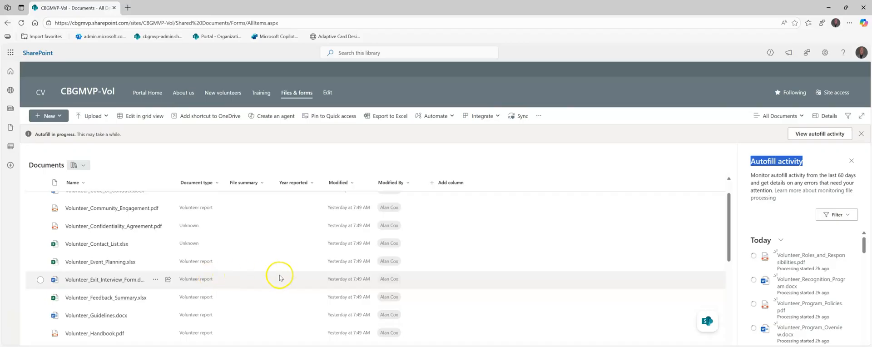
scroll(279, 277, down, 2)
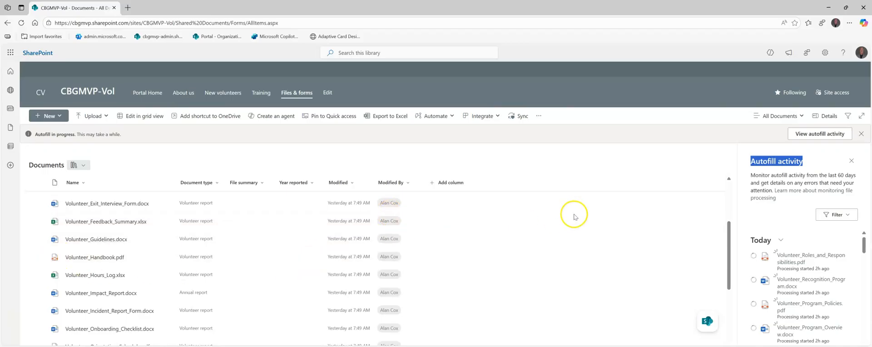
scroll(780, 256, down, 5)
scroll(781, 256, down, 5)
scroll(781, 255, up, 2)
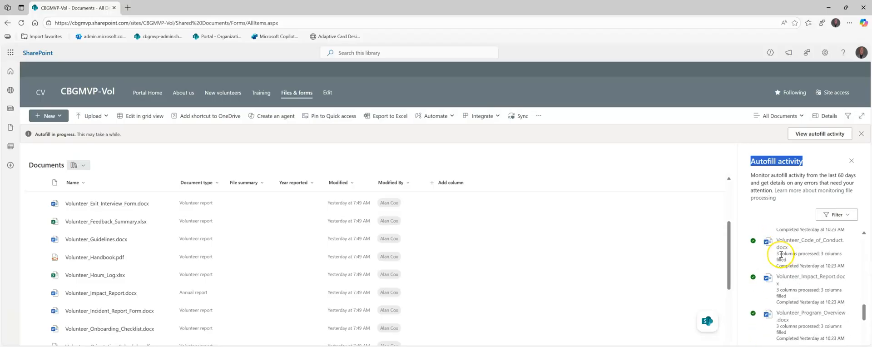
scroll(780, 289, up, 2)
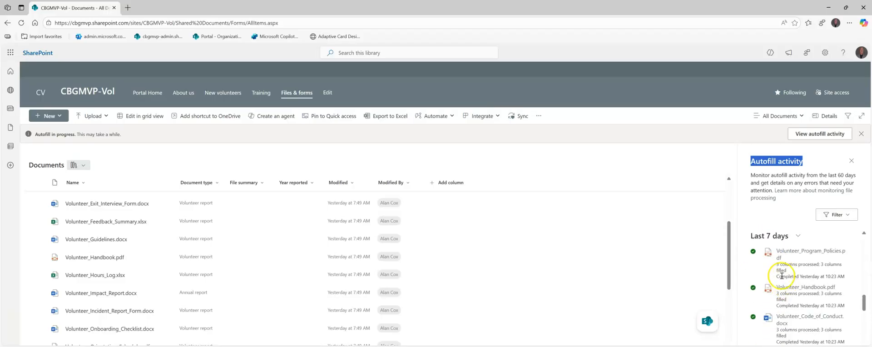
scroll(784, 266, up, 3)
scroll(788, 256, up, 3)
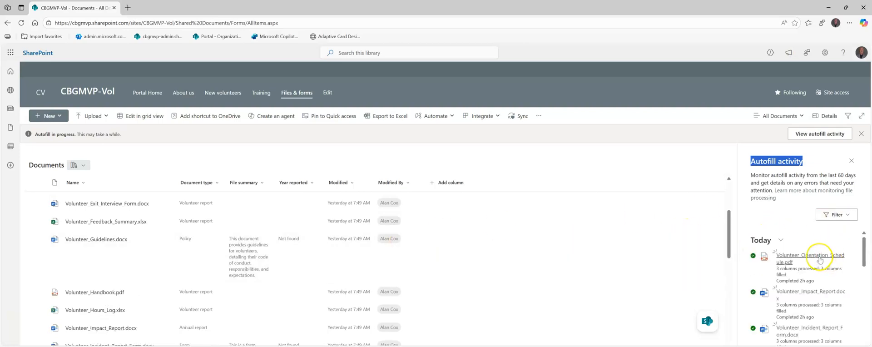
Step: Compare the autofill progress with the document type, file summary and year reported values in the library, then close the activity list
scroll(820, 260, down, 5)
scroll(539, 276, up, 3)
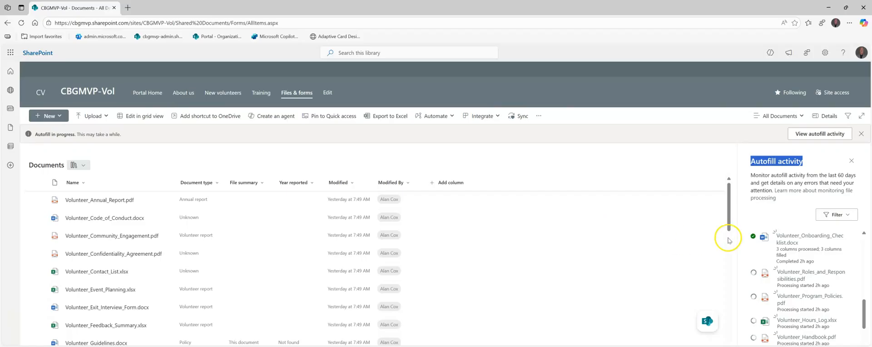
scroll(775, 282, down, 5)
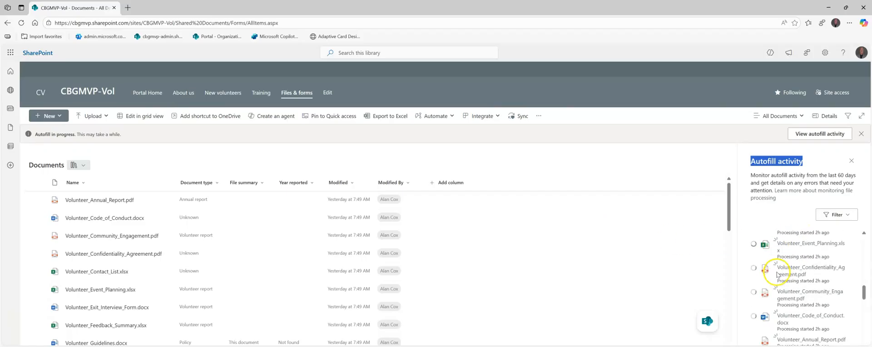
scroll(778, 272, down, 5)
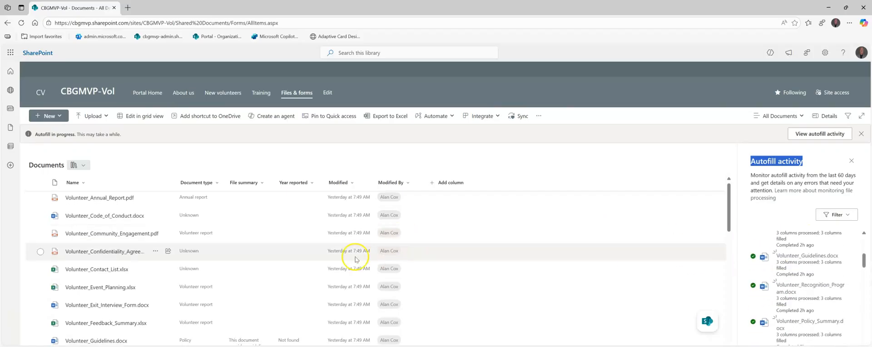
scroll(317, 281, down, 4)
scroll(236, 228, up, 3)
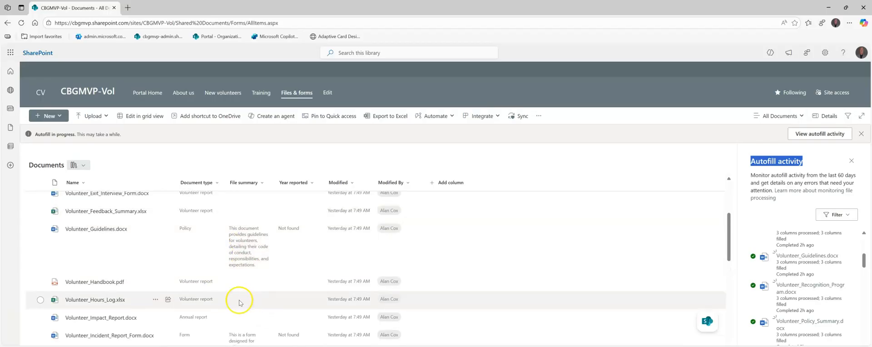
scroll(300, 245, up, 2)
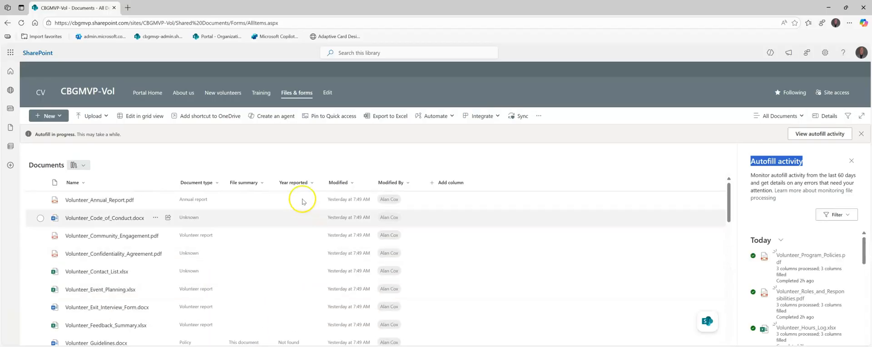
scroll(809, 263, down, 5)
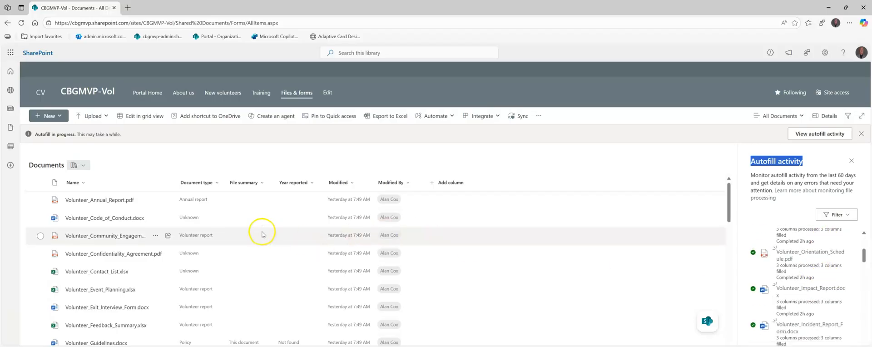
scroll(318, 223, down, 5)
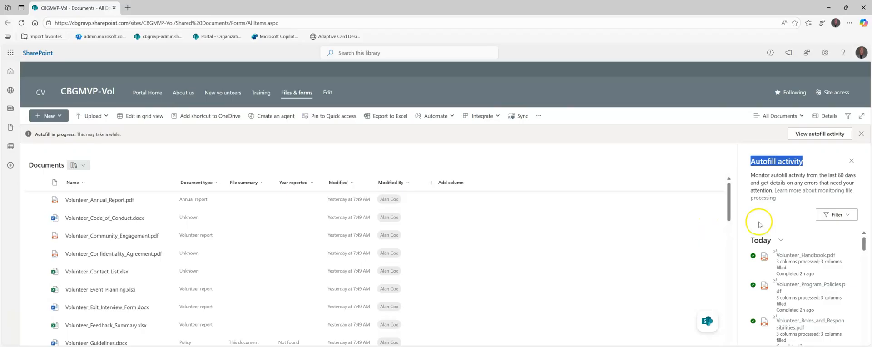
click(852, 161)
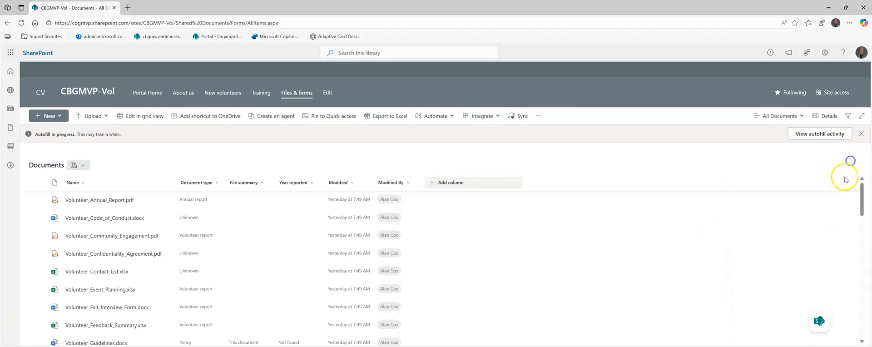
Step: Delete the Year reported column from the document library
click(839, 323)
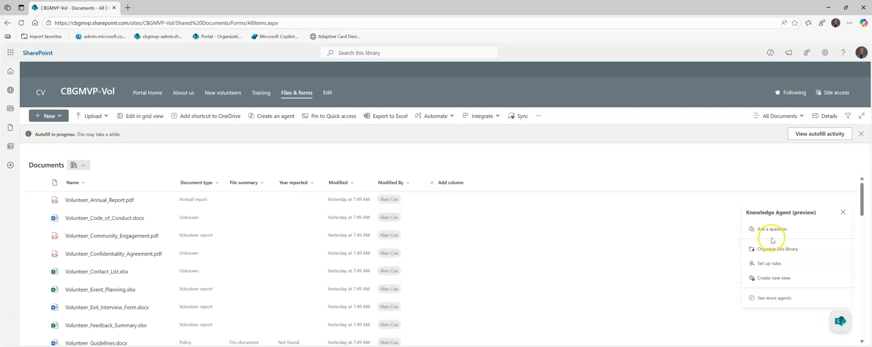
click(312, 182)
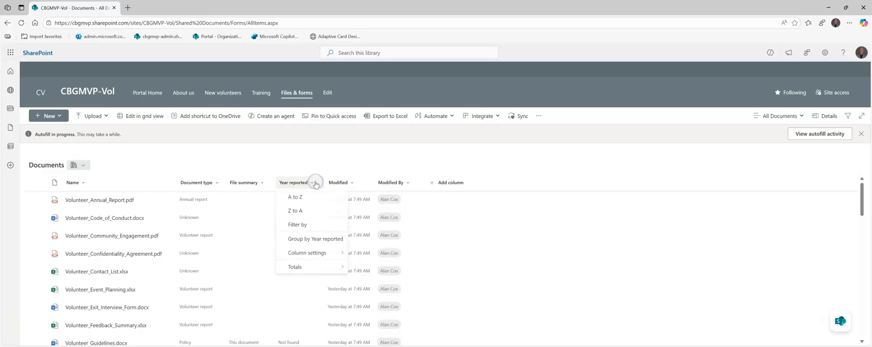
click(306, 253)
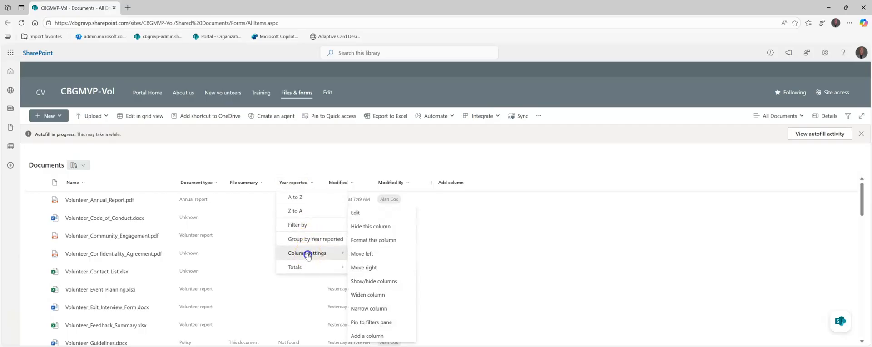
click(416, 206)
click(828, 333)
click(490, 215)
scroll(263, 226, down, 5)
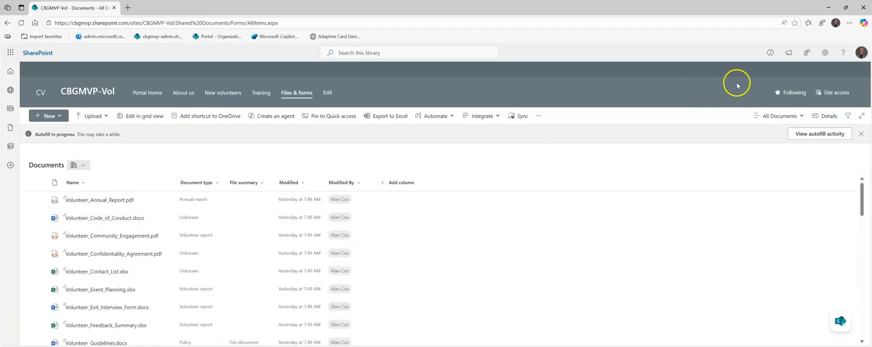
Step: Have the Knowledge Agent create a view with the prompt "organize by document type, then date modified" and review the grouped documents
click(840, 322)
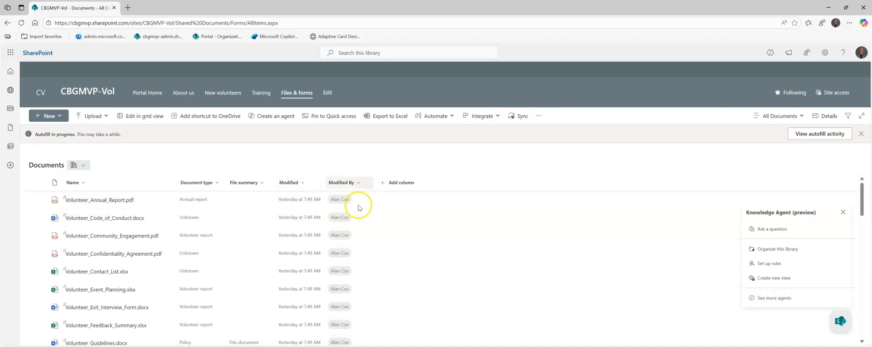
click(768, 277)
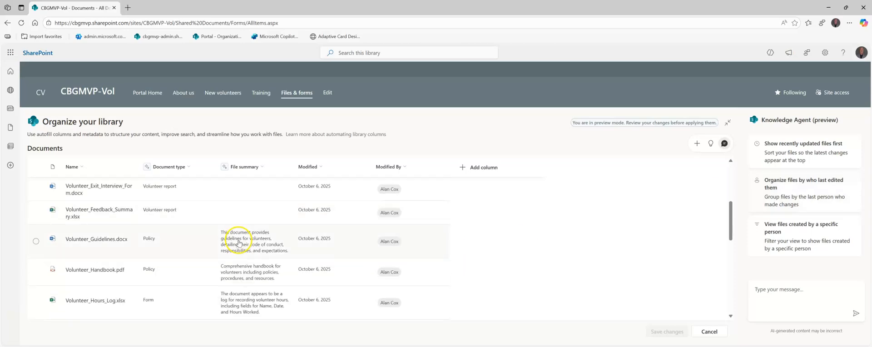
click(780, 290)
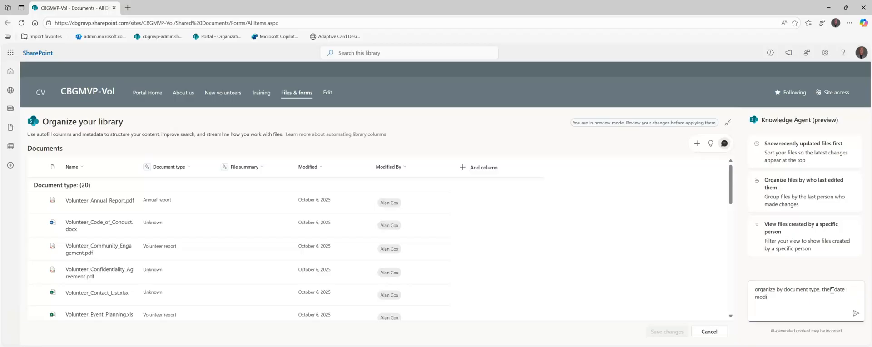
text(ed)
key(Return)
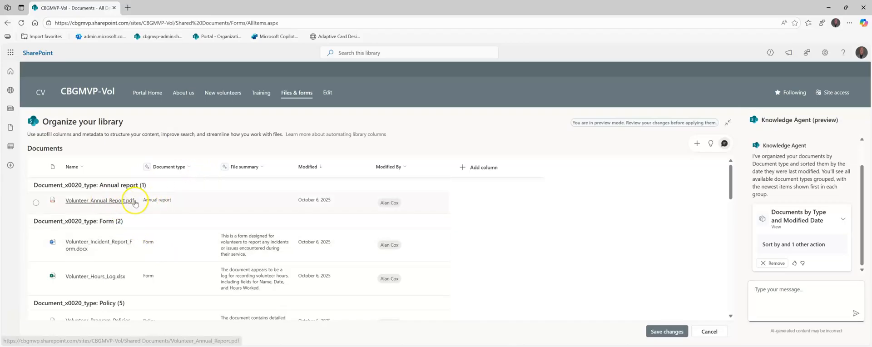
scroll(296, 228, down, 5)
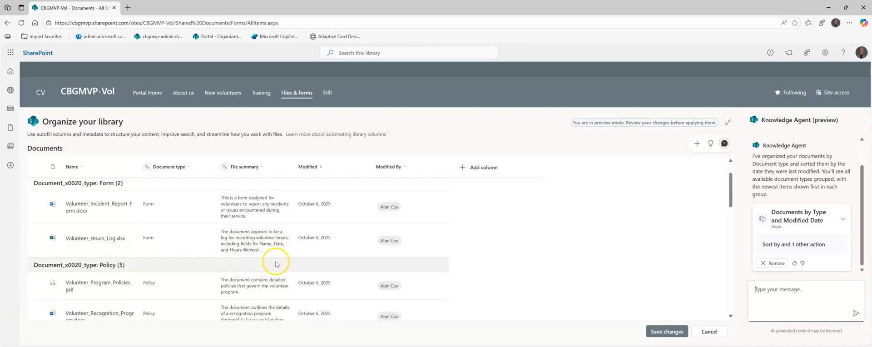
scroll(275, 262, down, 8)
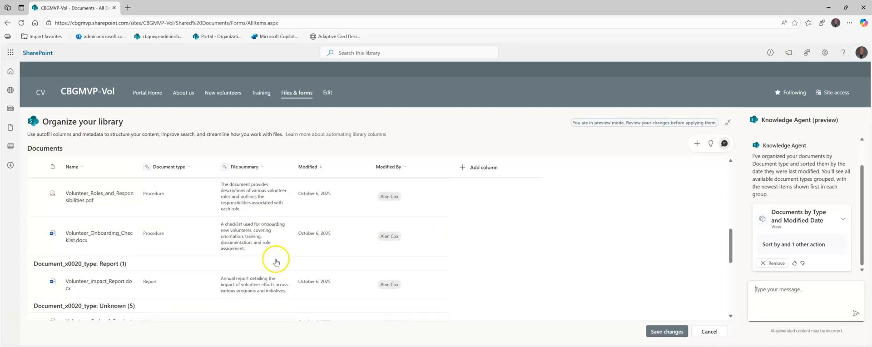
scroll(276, 263, down, 3)
scroll(275, 262, up, 10)
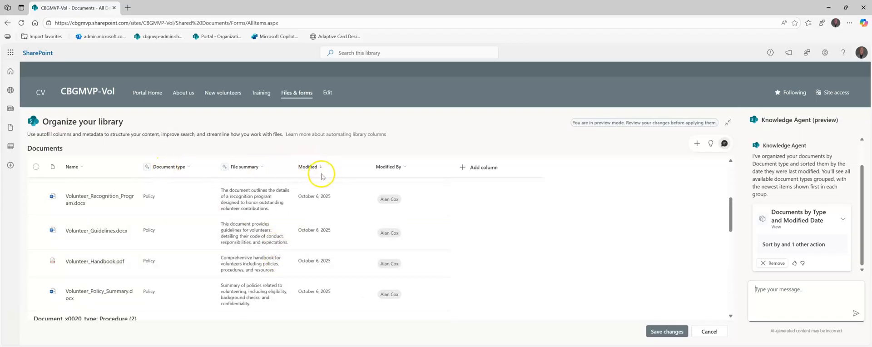
scroll(192, 200, down, 5)
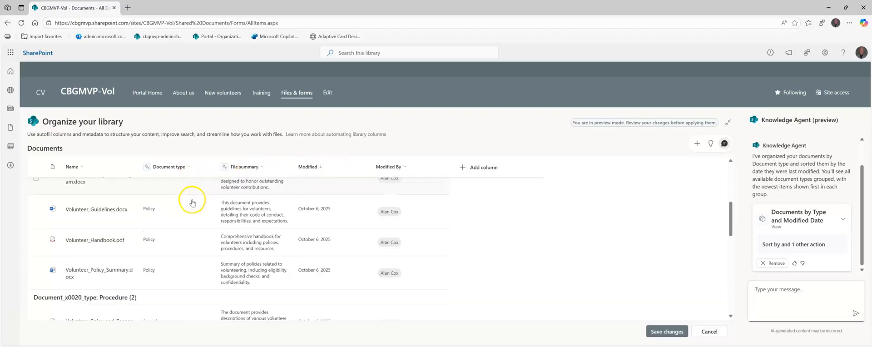
scroll(192, 203, up, 10)
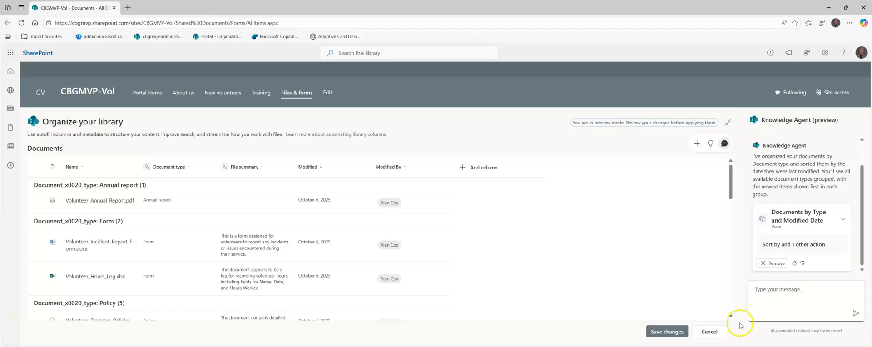
Step: Save the document type and modified date arrangement to the current view, then check the library and its autofill activity
click(674, 334)
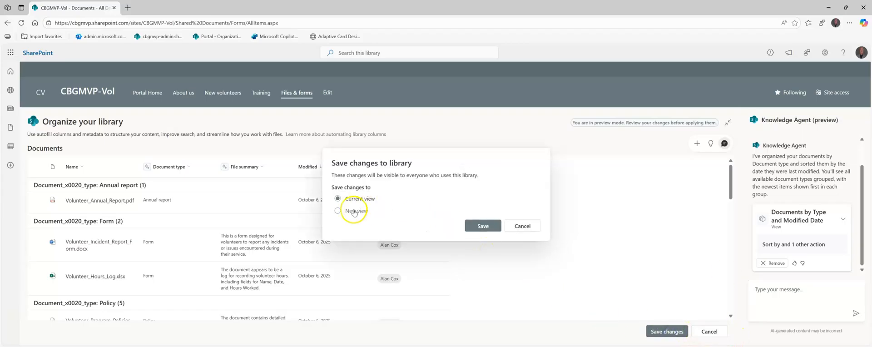
click(474, 225)
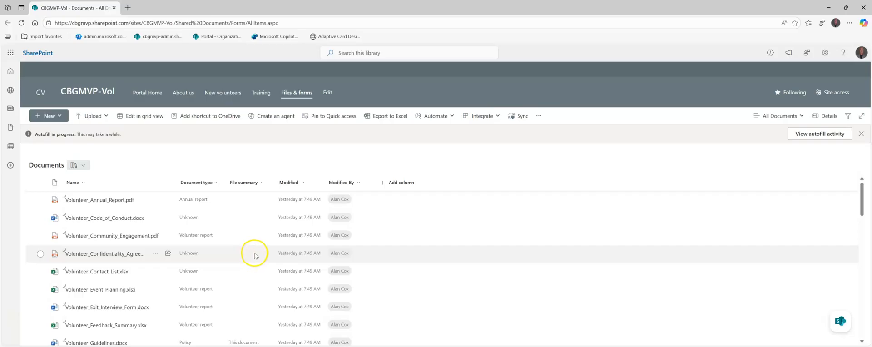
scroll(254, 255, down, 4)
scroll(437, 247, up, 4)
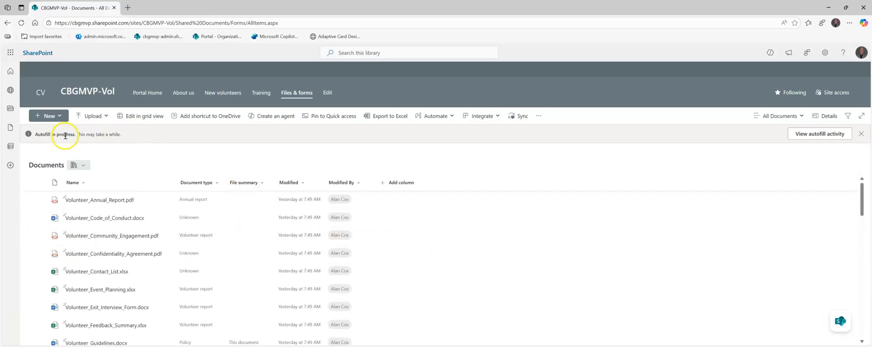
click(812, 134)
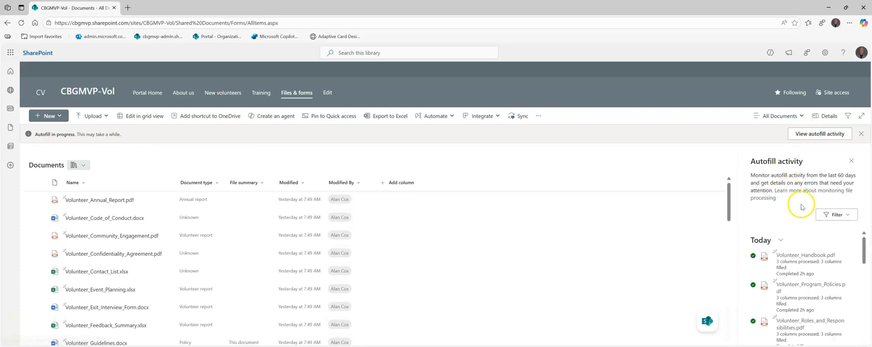
Step: Review the autofill activity beside the document library, then close the activity list and dismiss the autofill progress notice
scroll(794, 272, down, 4)
scroll(795, 267, up, 4)
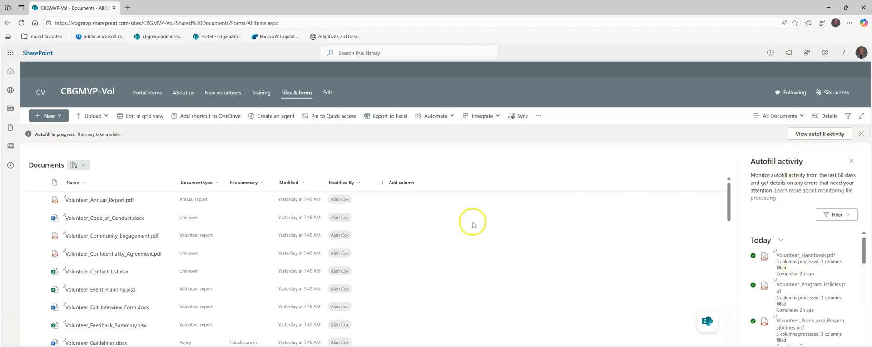
scroll(261, 224, down, 3)
scroll(252, 225, up, 3)
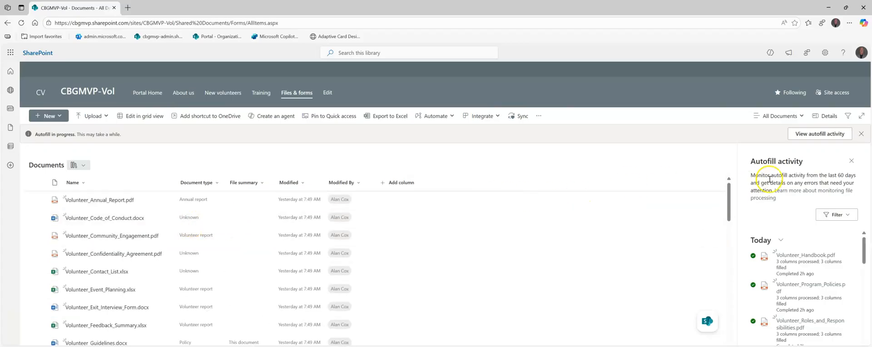
click(852, 161)
click(860, 135)
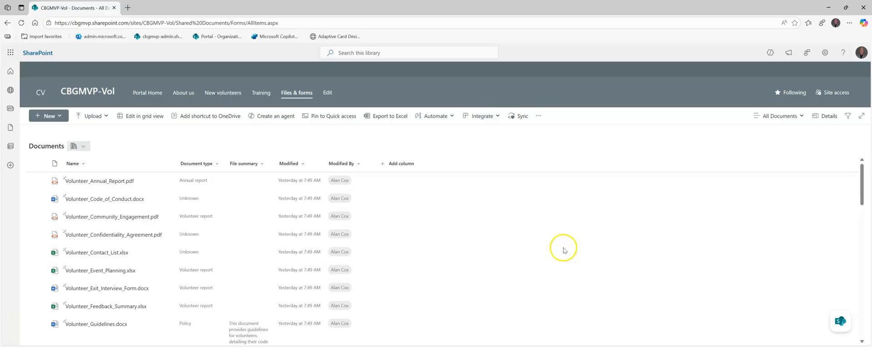
Step: Have the Knowledge Agent set up a rule from "When a new file type is added, send me an email." and answer its follow-up with "policy"
click(840, 321)
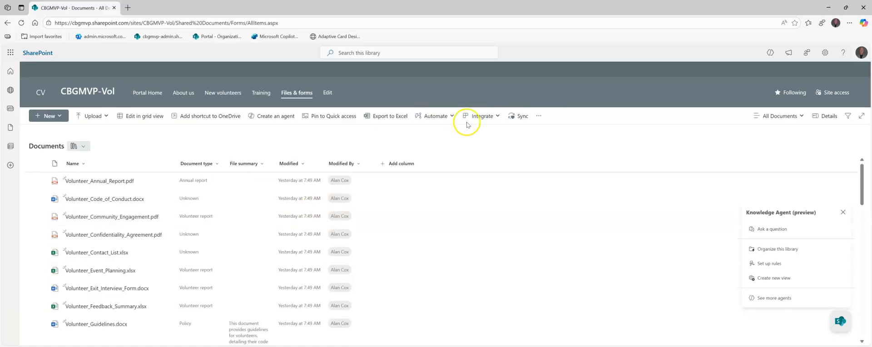
click(767, 263)
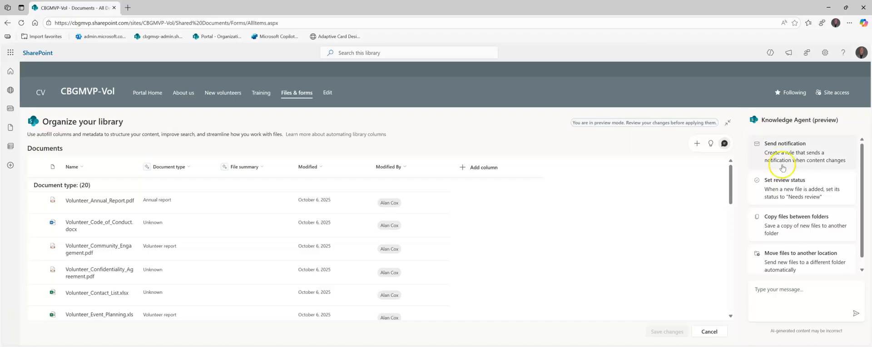
click(775, 291)
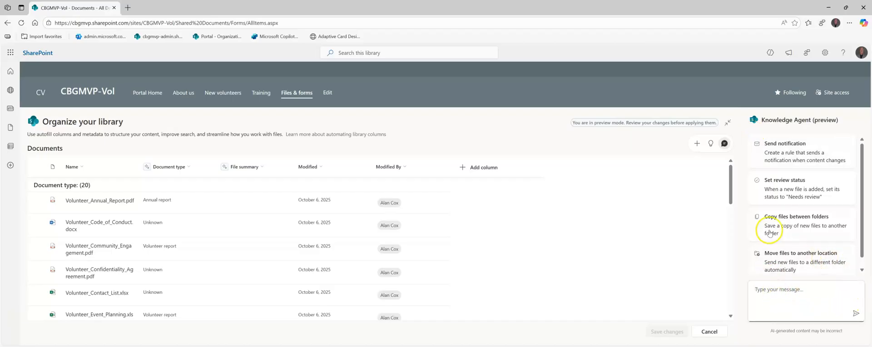
text(When a new file is added, send me an email.)
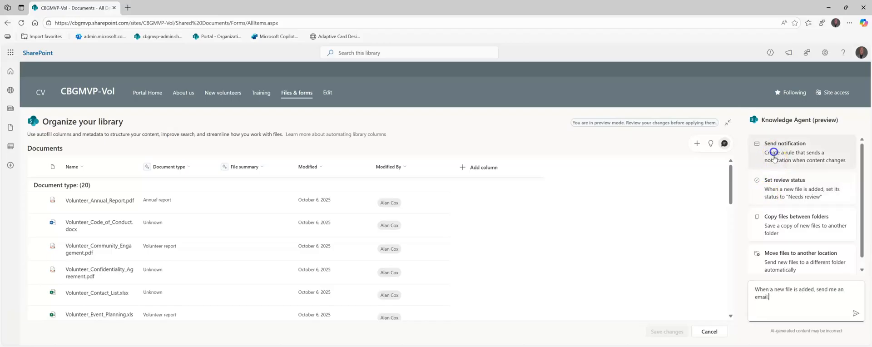
double_click(788, 290)
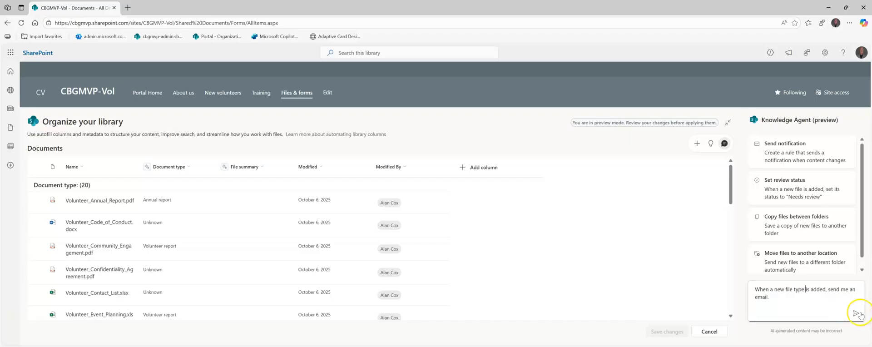
click(857, 314)
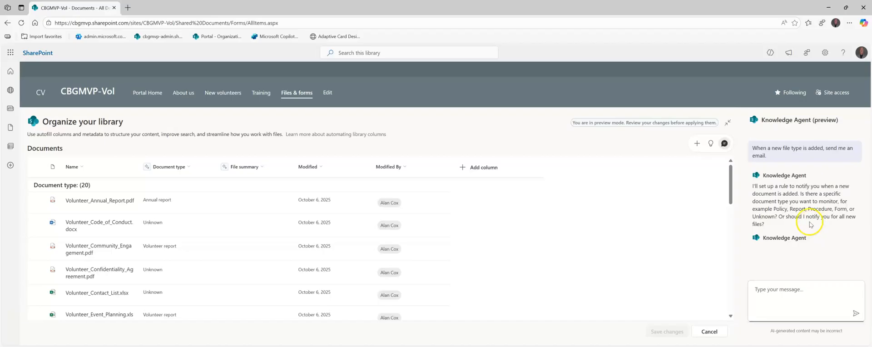
click(778, 288)
key(Return)
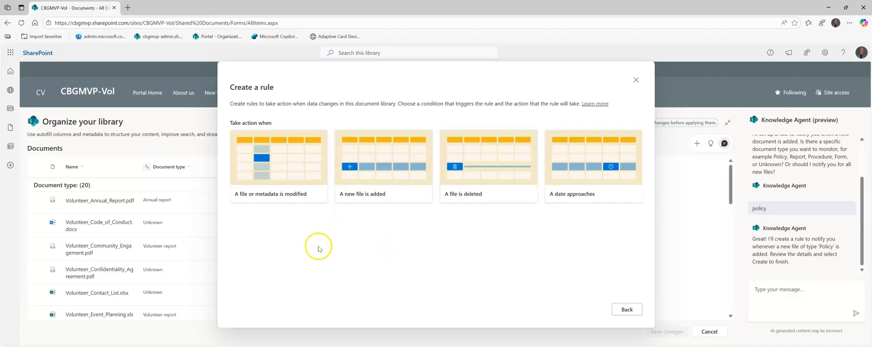
Step: Try a rule for modified files that triggers when the Document type column changes and the new value is Policy
click(278, 171)
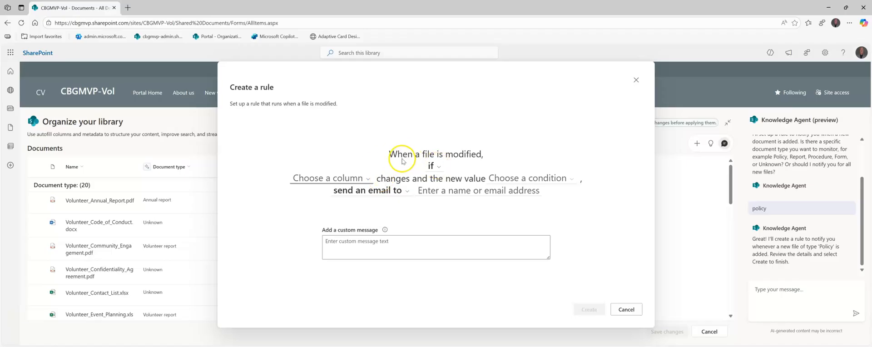
click(368, 180)
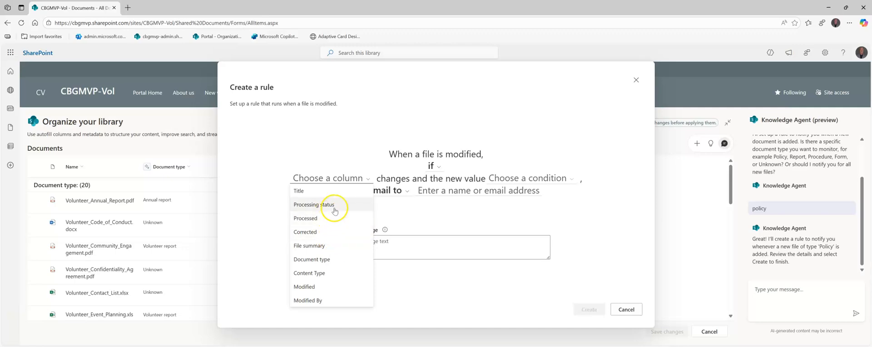
click(311, 258)
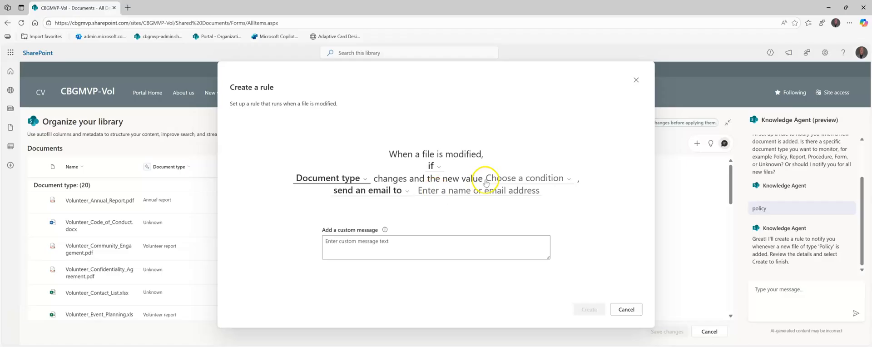
click(503, 180)
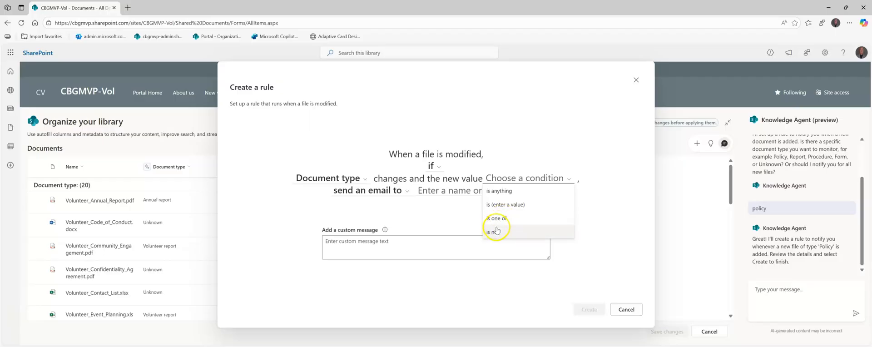
click(501, 205)
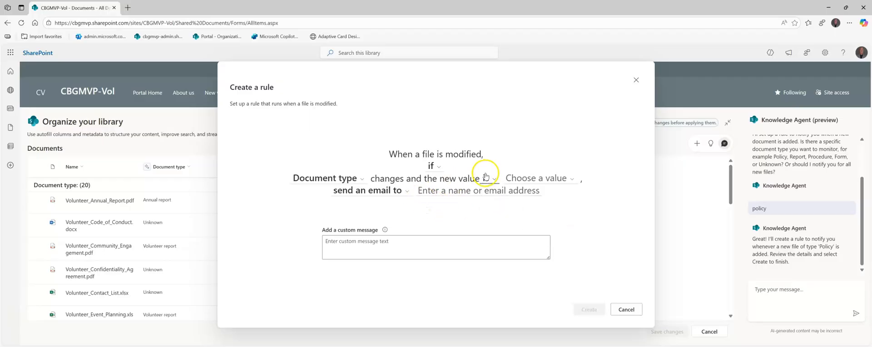
click(522, 176)
click(518, 194)
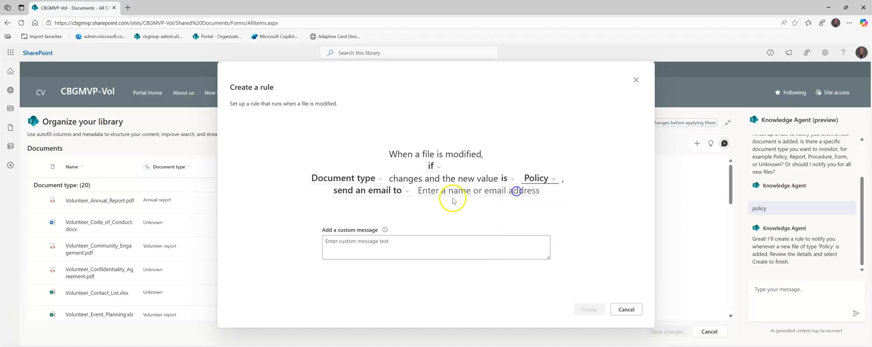
Step: Add the site owner's name as the rule's email recipient, then cancel the rule without creating it
click(459, 192)
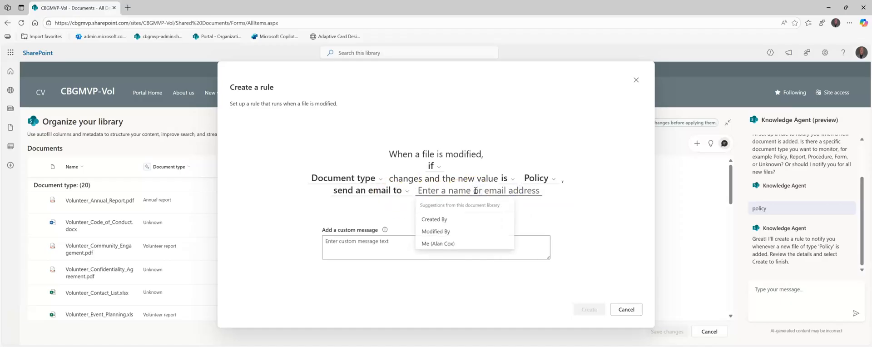
text(alan)
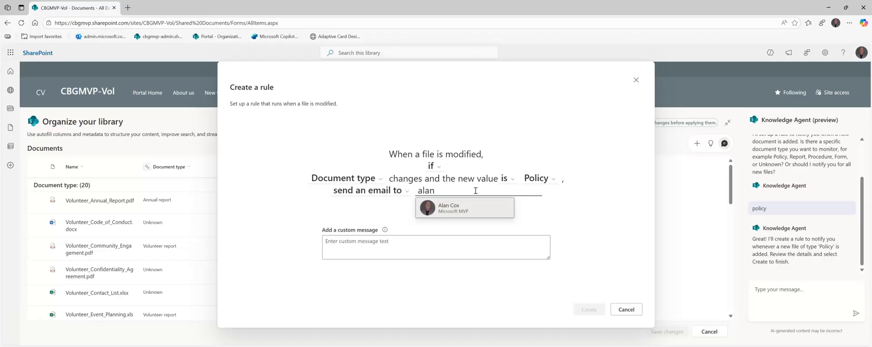
click(455, 209)
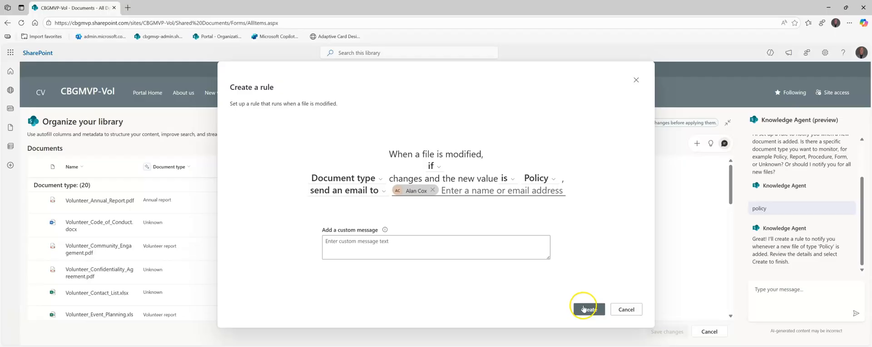
click(626, 308)
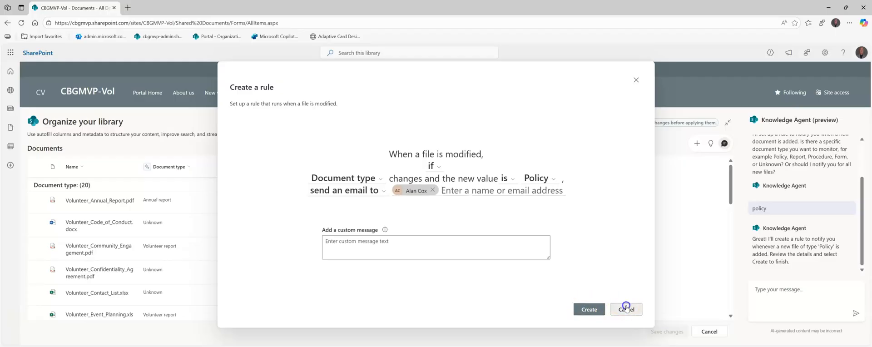